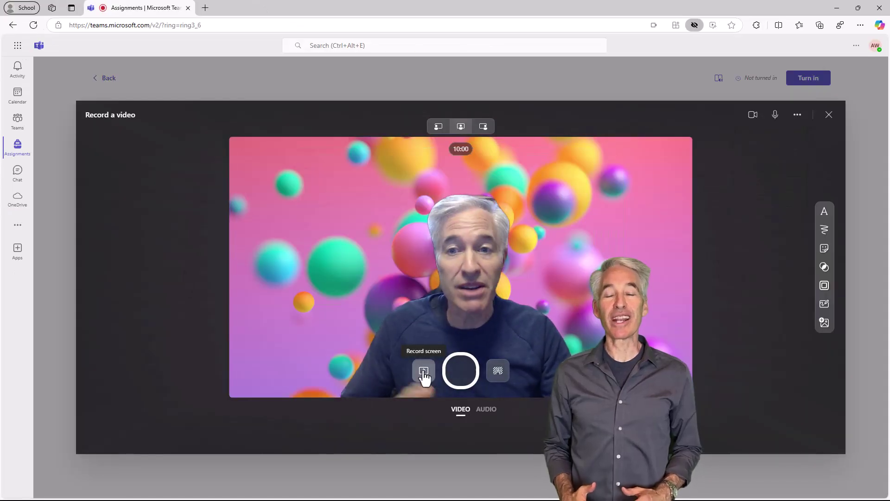
- Start recording the screen in the video recorder
click(424, 370)
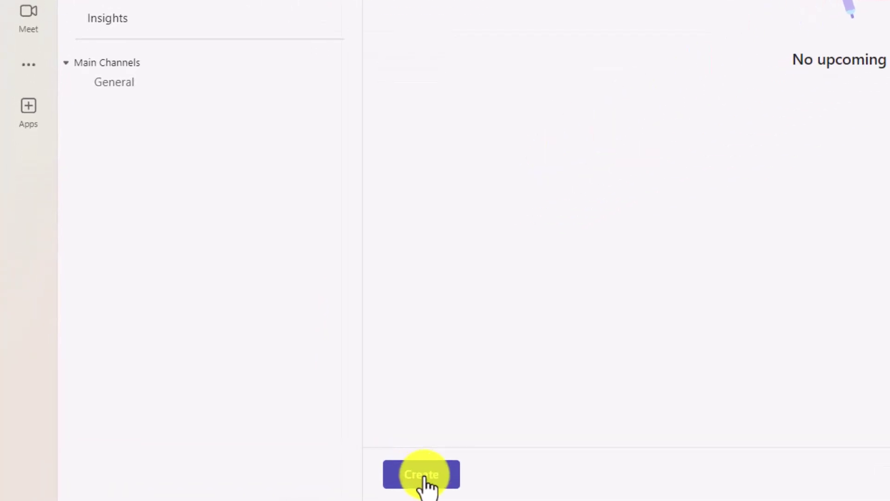
click(427, 484)
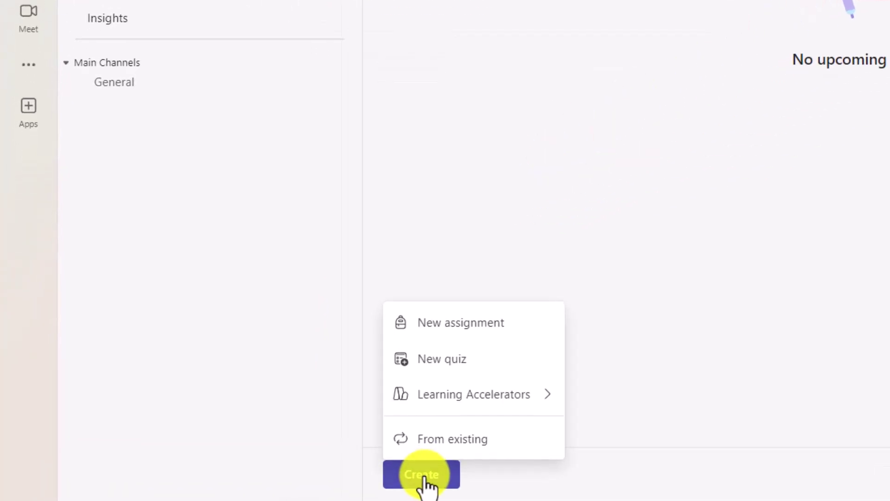
mouse_move(432, 400)
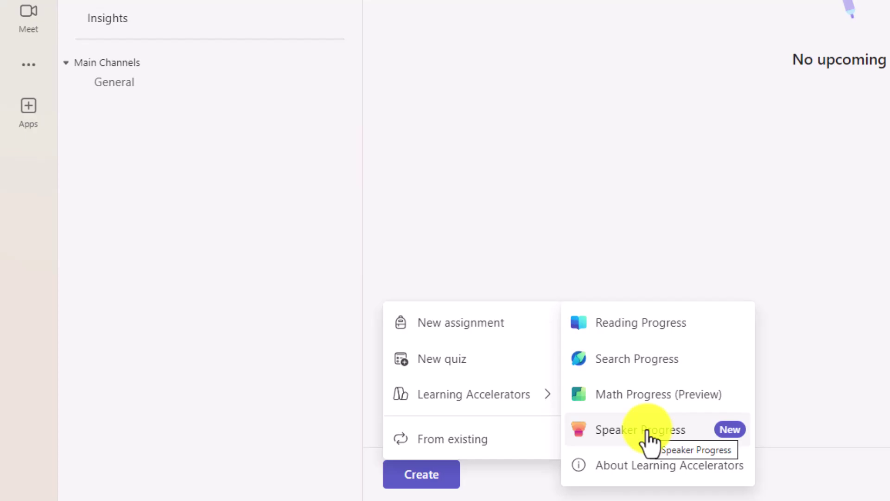
click(586, 247)
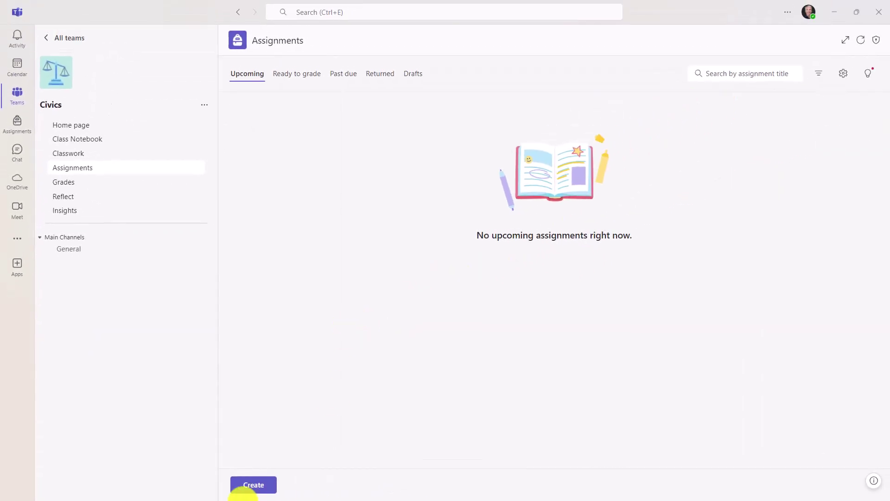
- Start a blank new assignment, preview its Learning Accelerators, then discard it
click(255, 484)
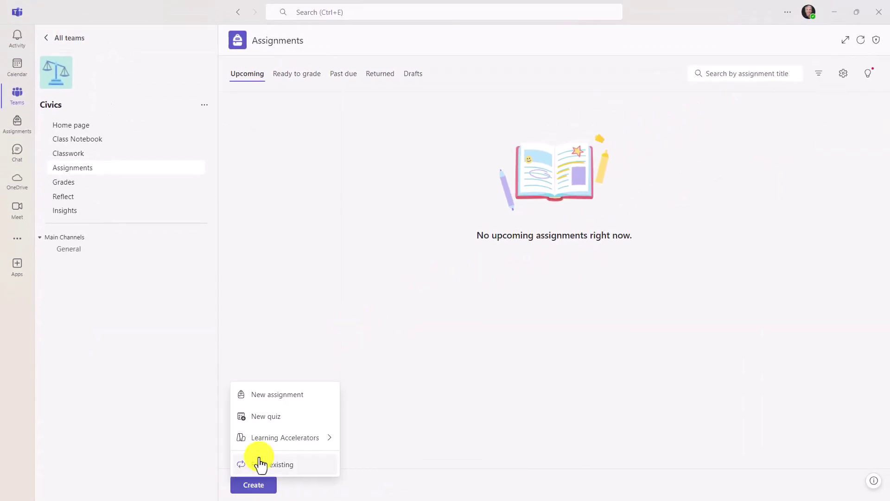
click(283, 395)
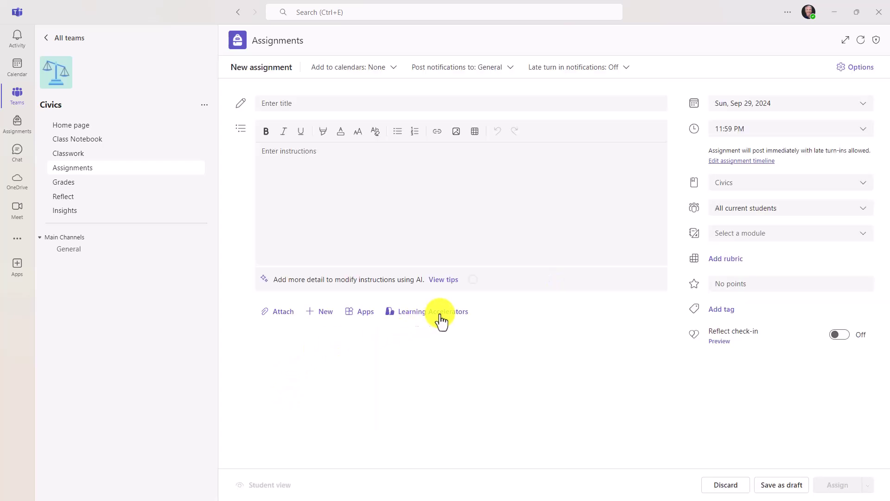
click(441, 319)
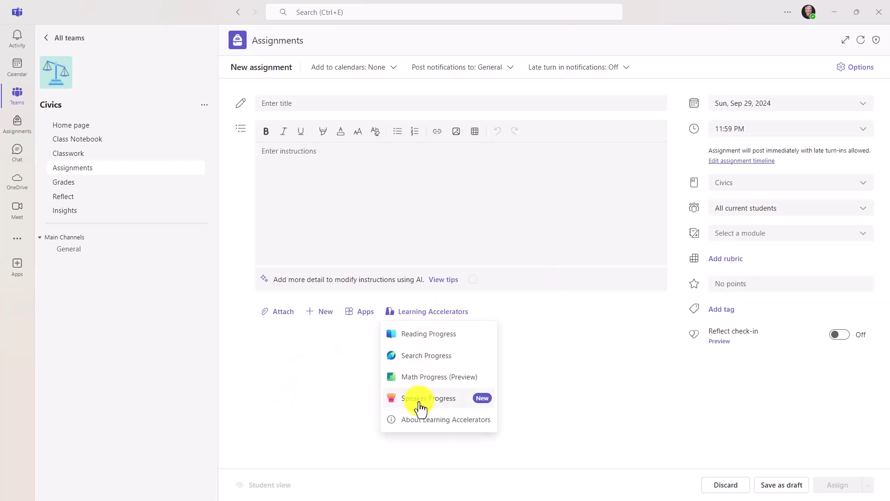
click(726, 484)
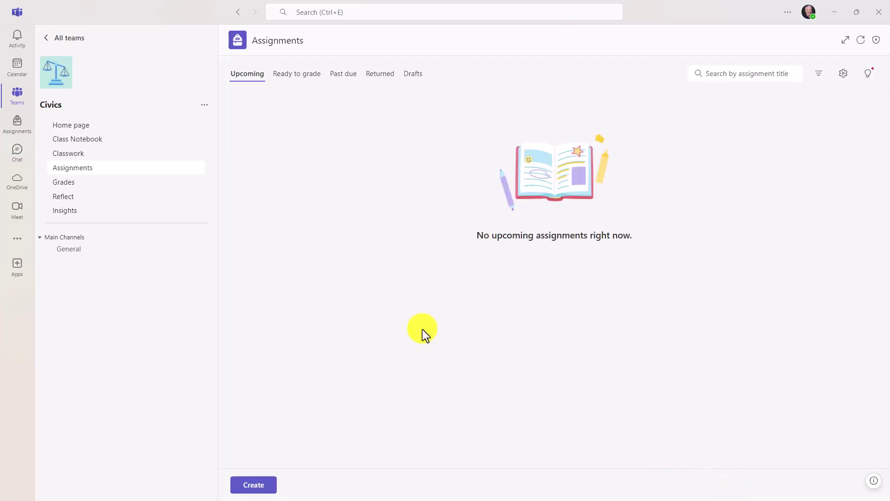
- Start a Speaker Progress assignment from Create > Learning Accelerators
click(256, 487)
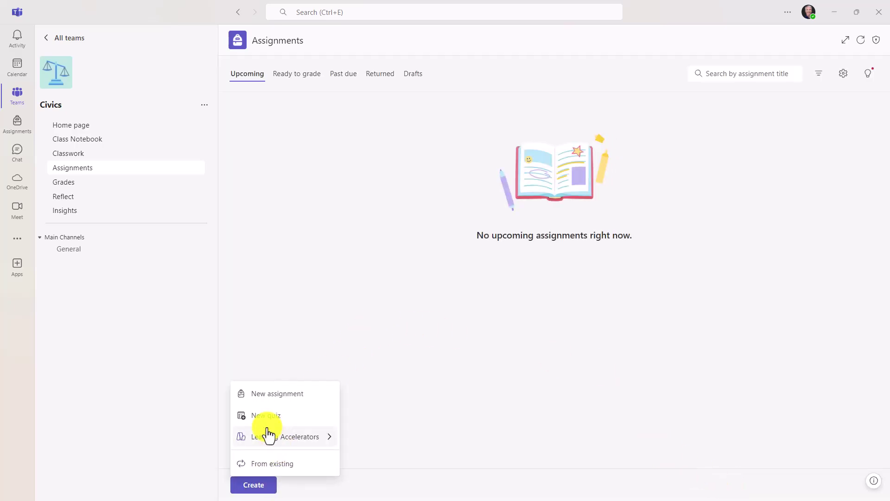
mouse_move(271, 439)
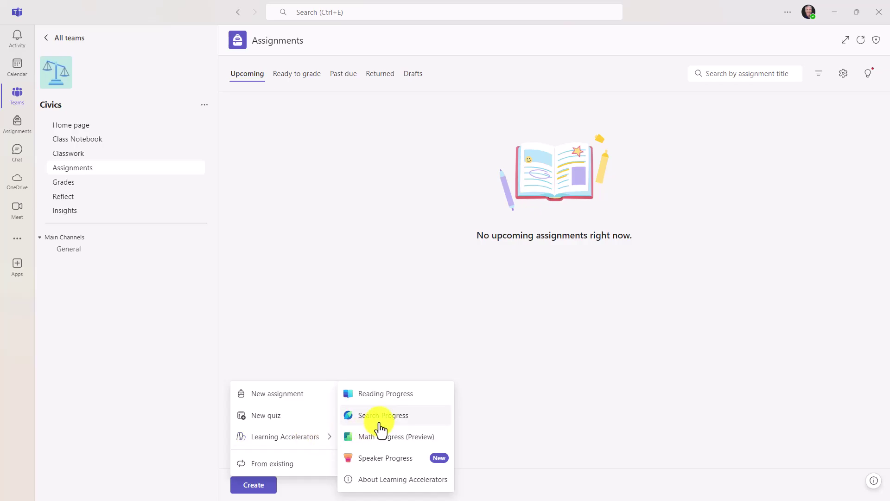
click(401, 459)
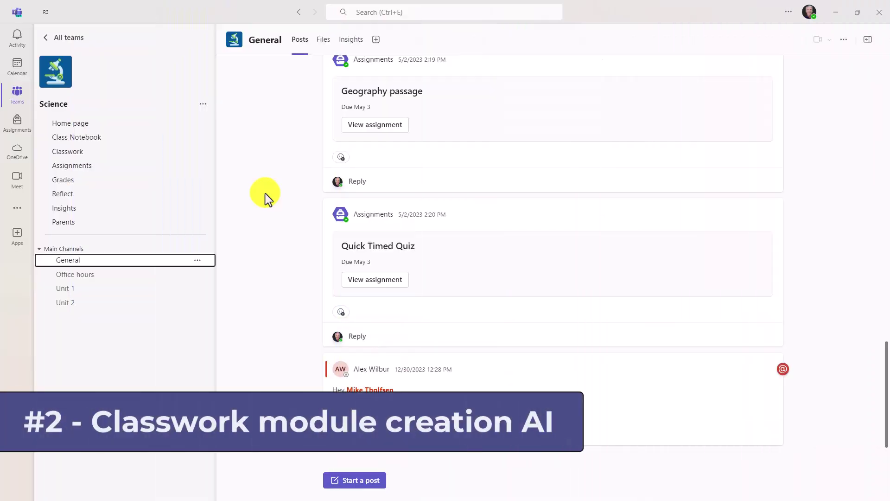
- Open the Science team's Classwork and choose Add module > Module ideas using AI
click(88, 154)
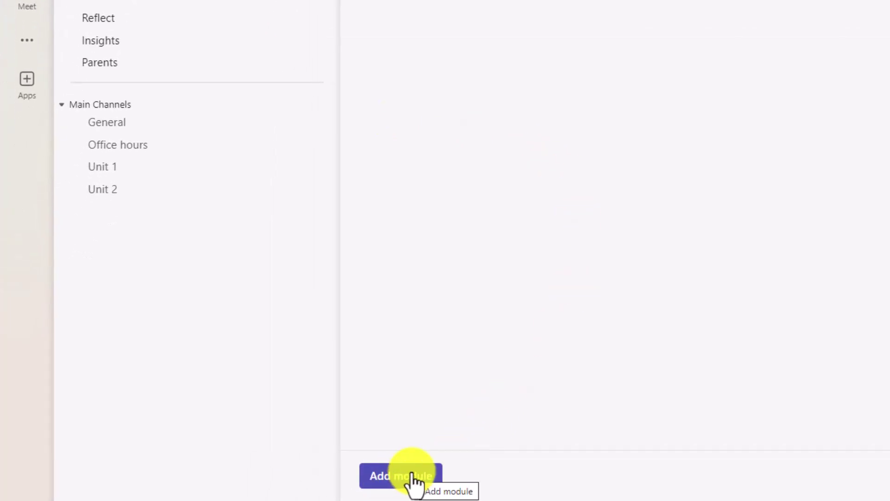
click(413, 477)
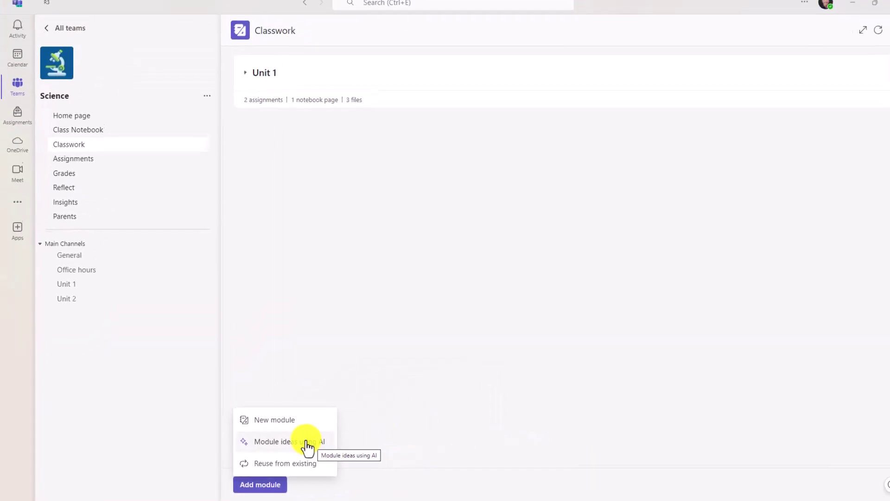
click(308, 445)
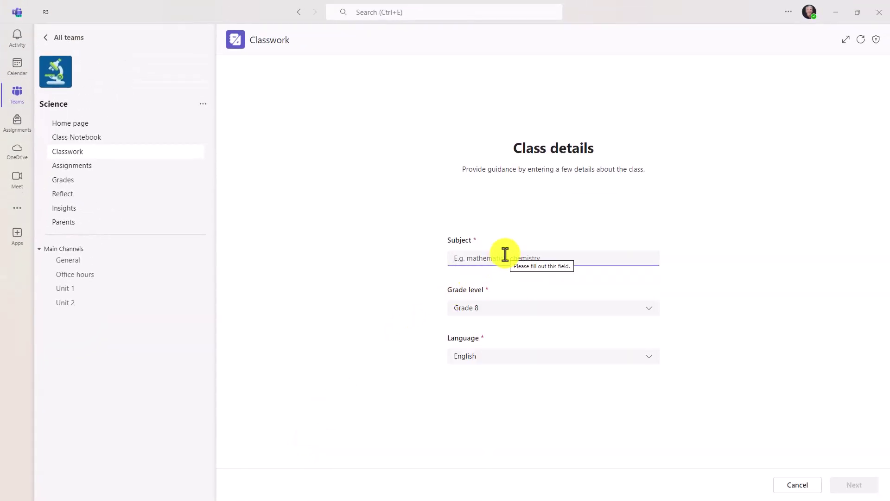
- Enter class details Chemistry, Grade 9, English, and continue to Learning objectives
text(Chemistry)
click(545, 310)
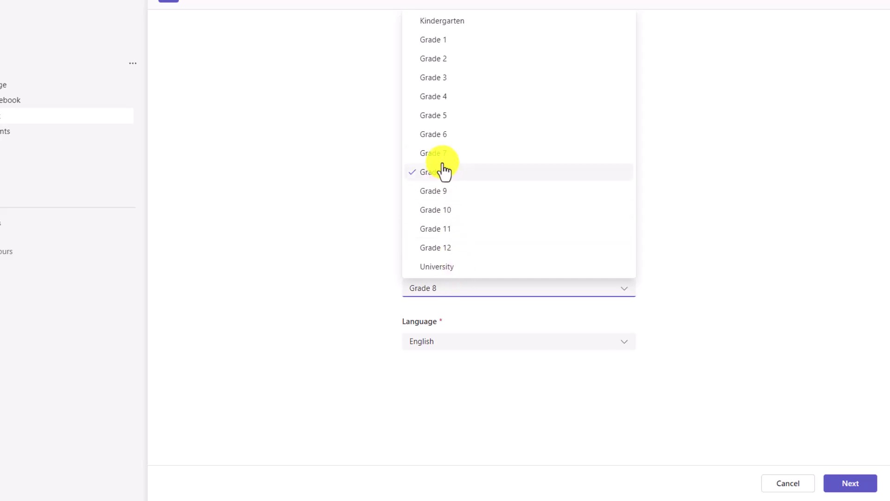
click(451, 195)
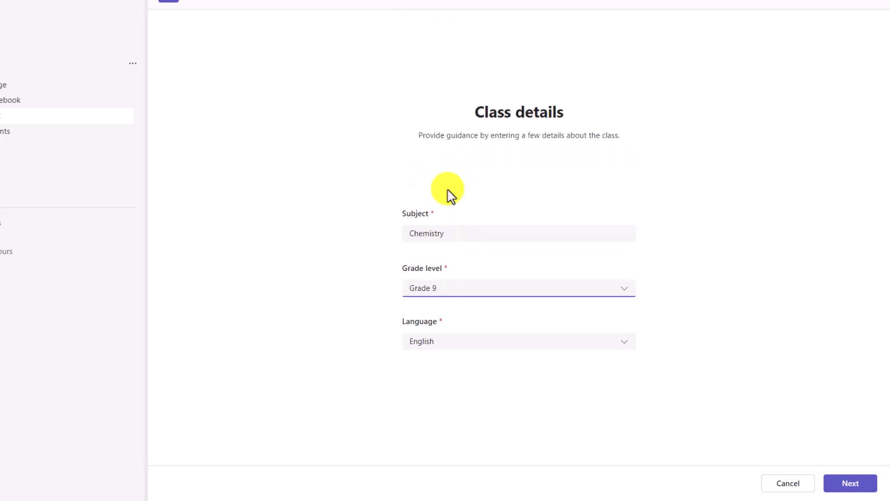
click(501, 349)
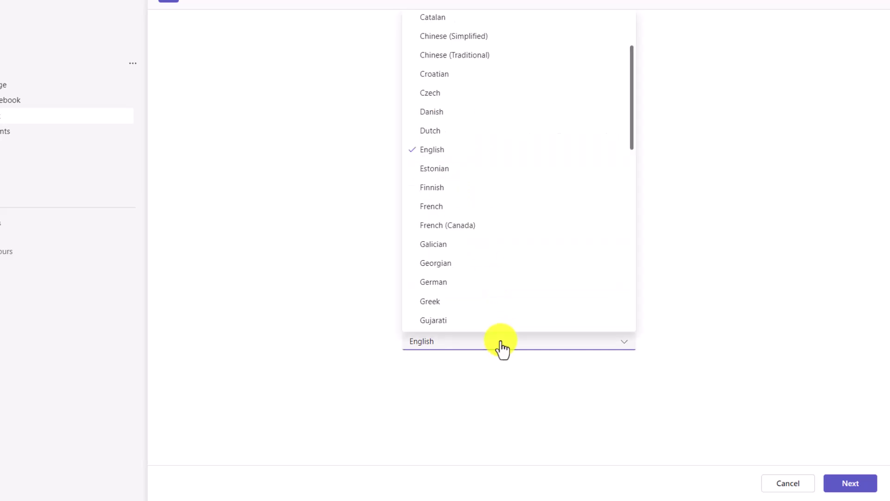
click(716, 156)
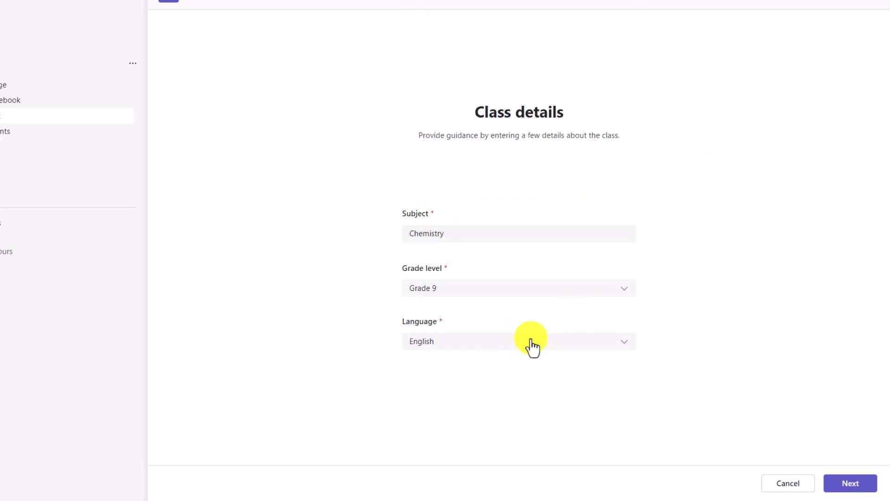
click(855, 485)
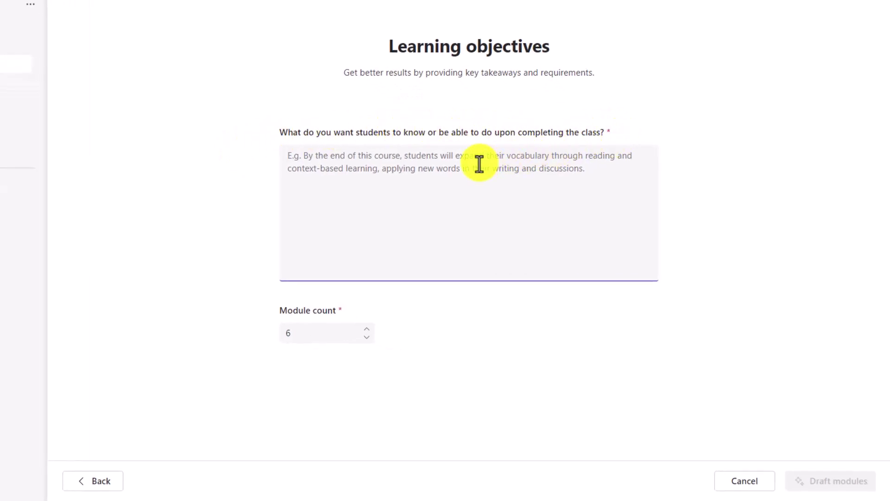
- Paste the chemistry objectives with an emoji module-name request and set module count to 7
text(By the end Of this Semester the students will have had an intro to chemistry, learned about Matter and its properties, understood the Atomic Structure, set the connection with period Table and Chemical Bonds. understood the basic of chemical reactions, defined Acids, Bases and eh, understood the concepts Of solvent and solutions, understand the how energy changes with different chemical reactions.  Please add an emoji in the beginning of each module name that reflects the module content)
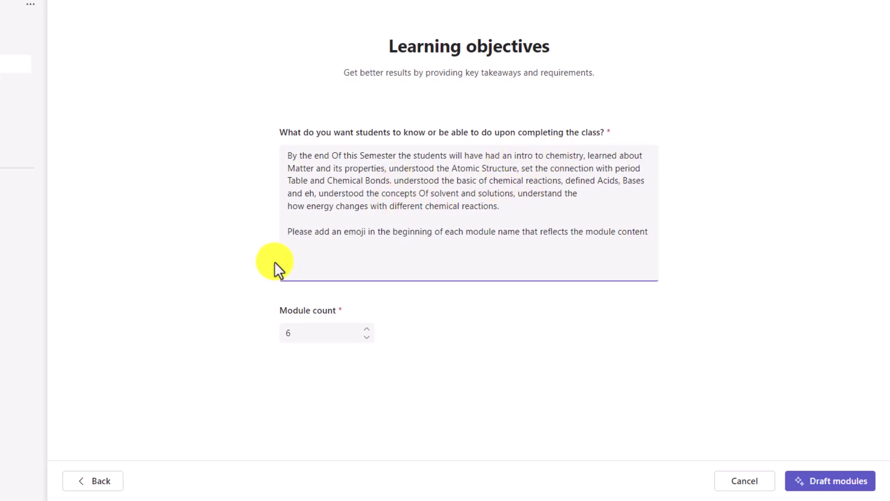
double_click(292, 231)
click(523, 219)
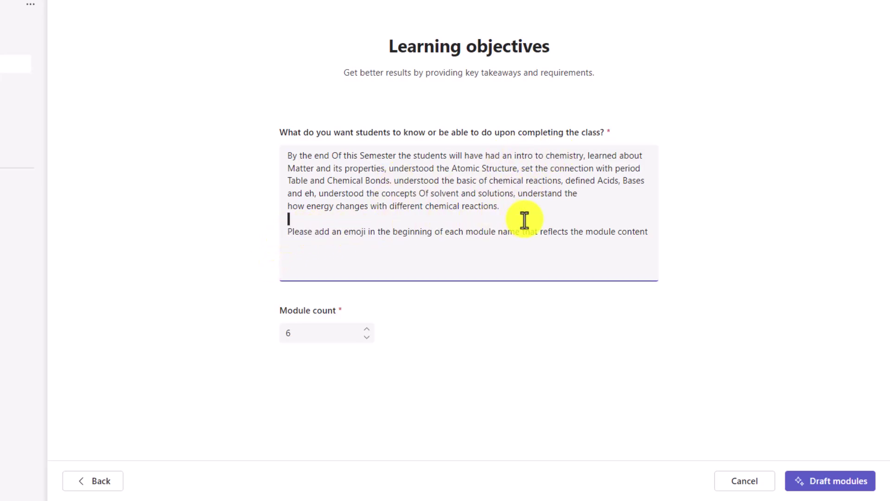
triple_click(651, 230)
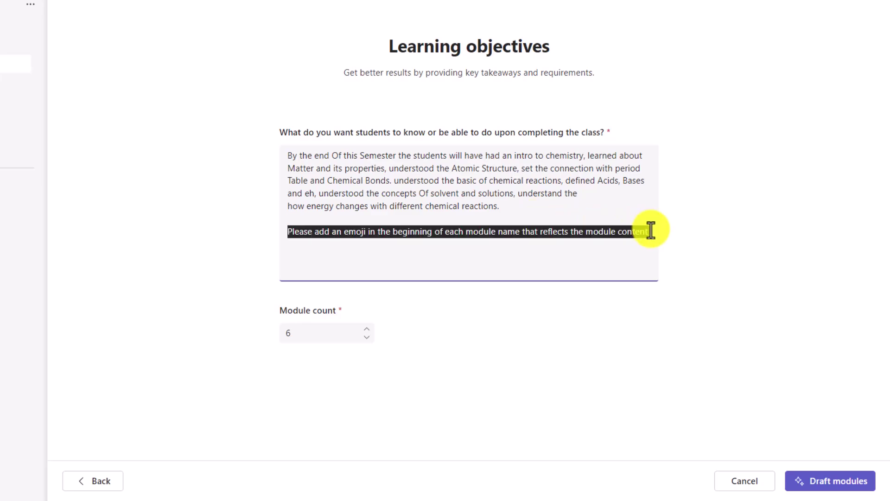
click(509, 251)
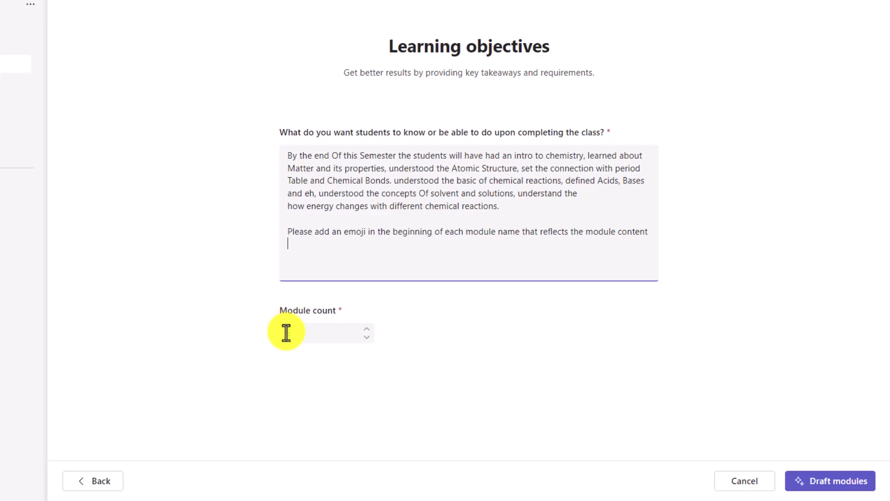
click(367, 330)
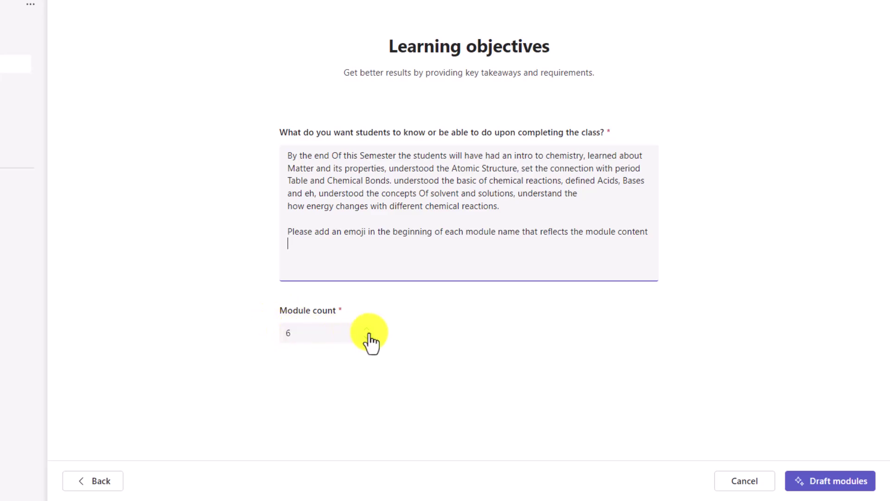
click(367, 330)
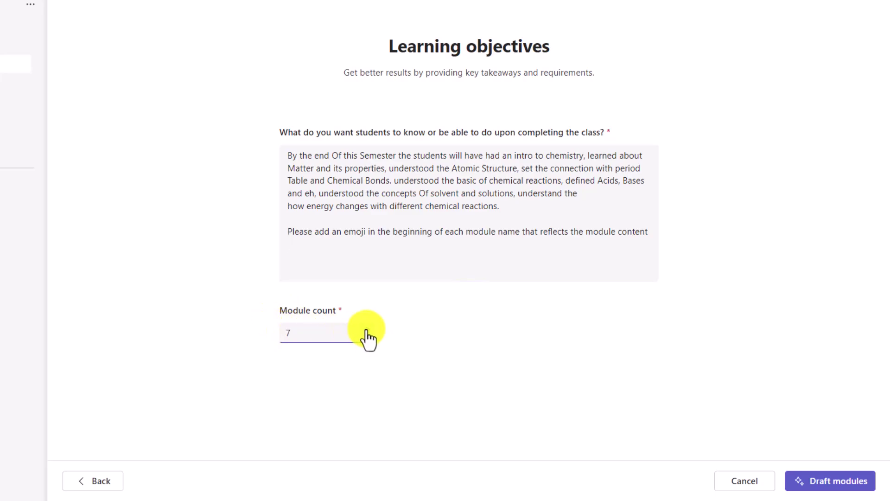
click(855, 485)
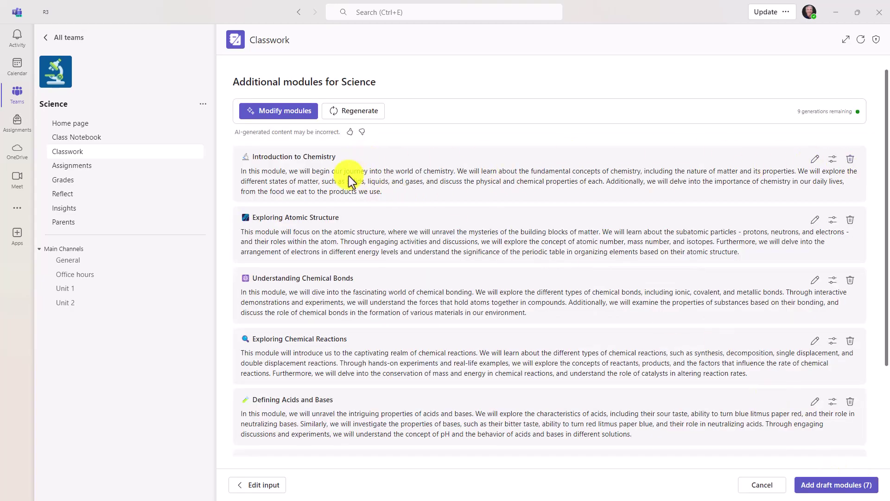
scroll(371, 328, down, 3)
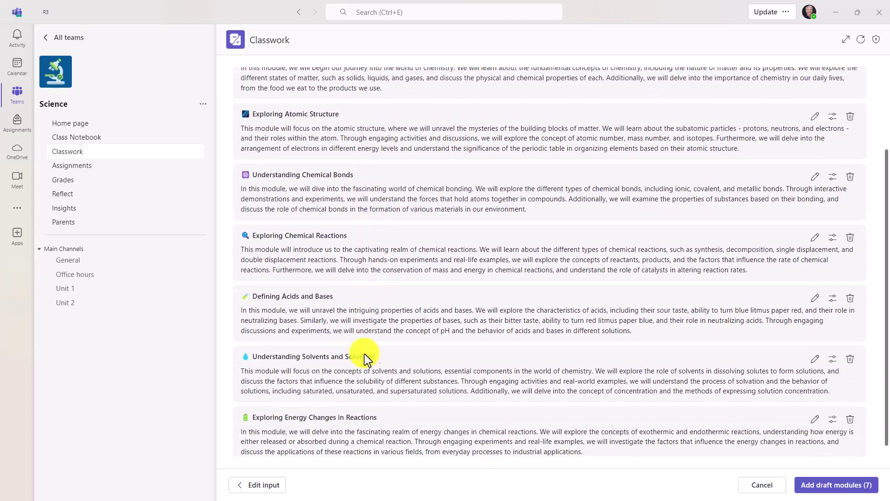
scroll(364, 354, up, 3)
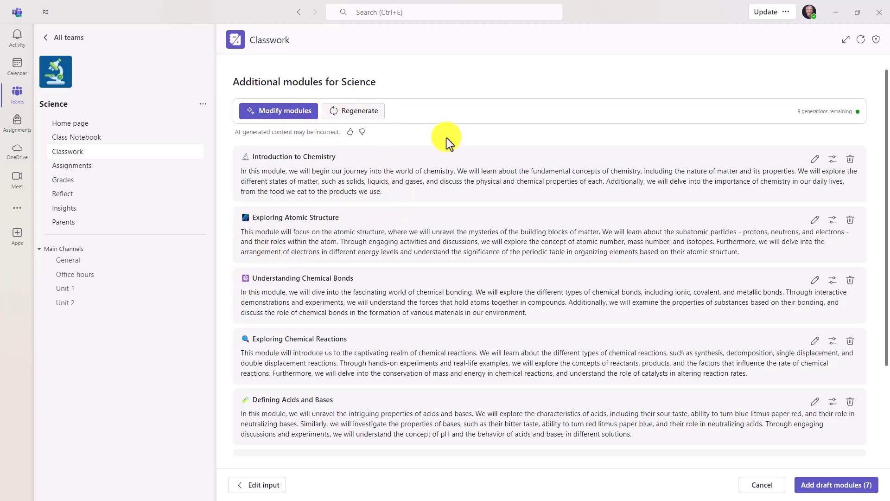
click(816, 160)
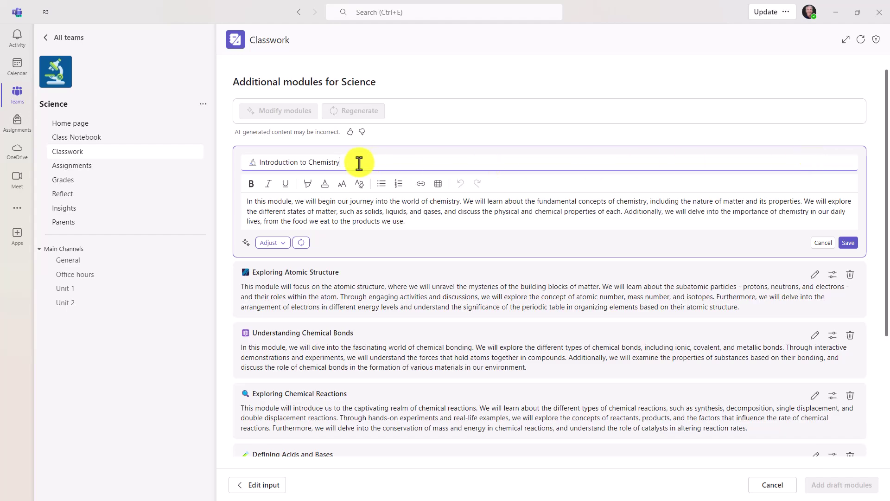
click(371, 203)
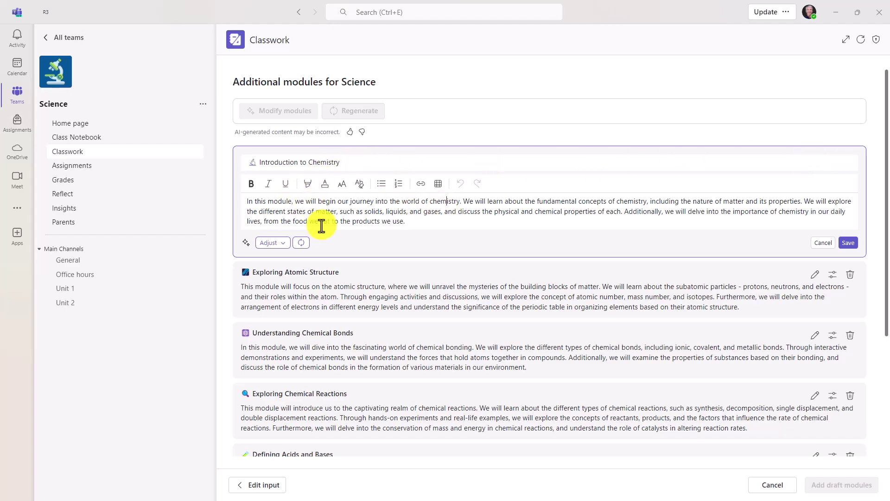
click(282, 243)
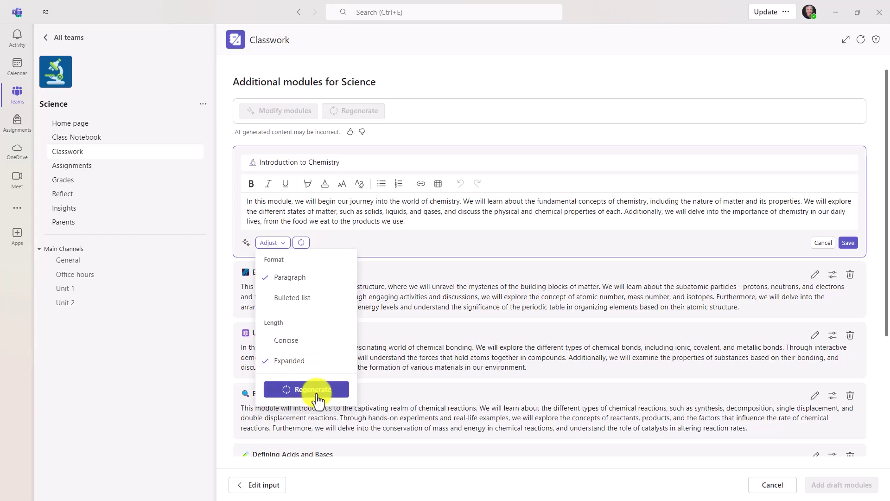
click(452, 240)
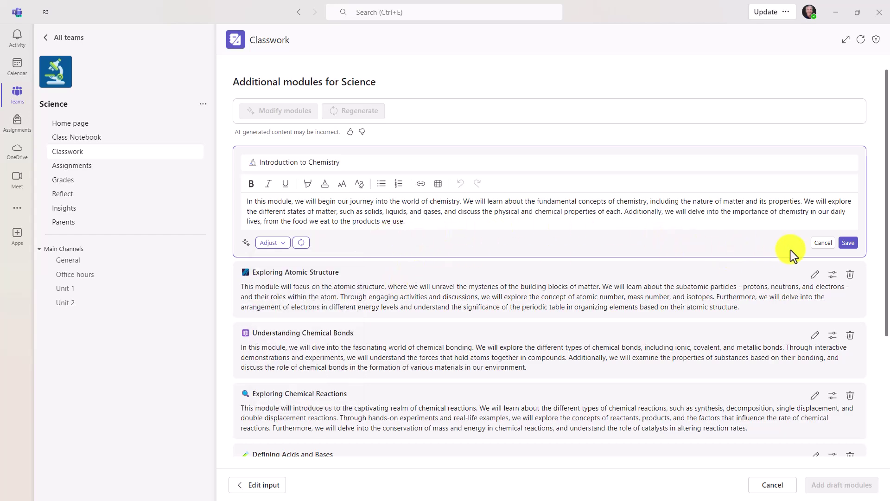
click(820, 244)
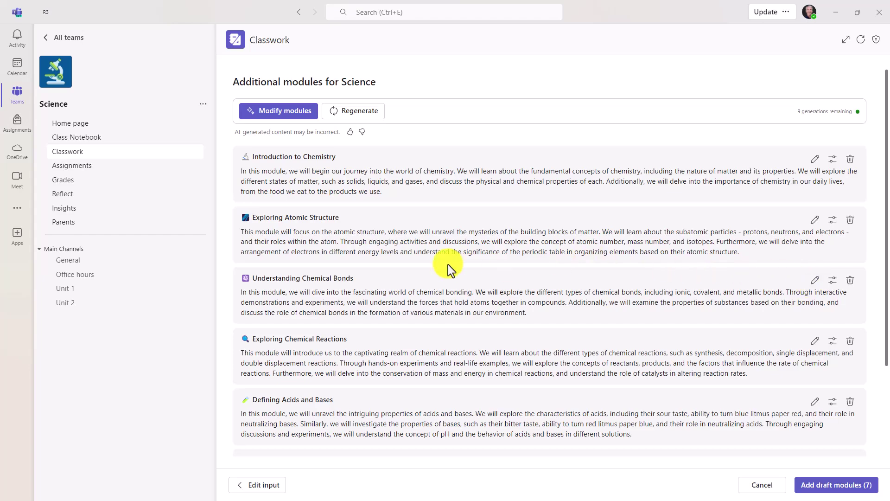
- Regenerate the seven modules as Bulleted list and Concise, producing version 2 of 2
click(273, 119)
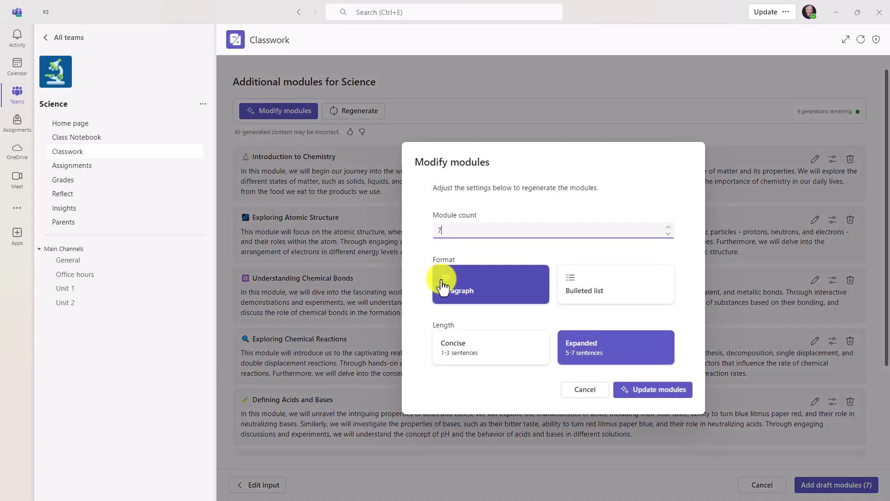
click(610, 287)
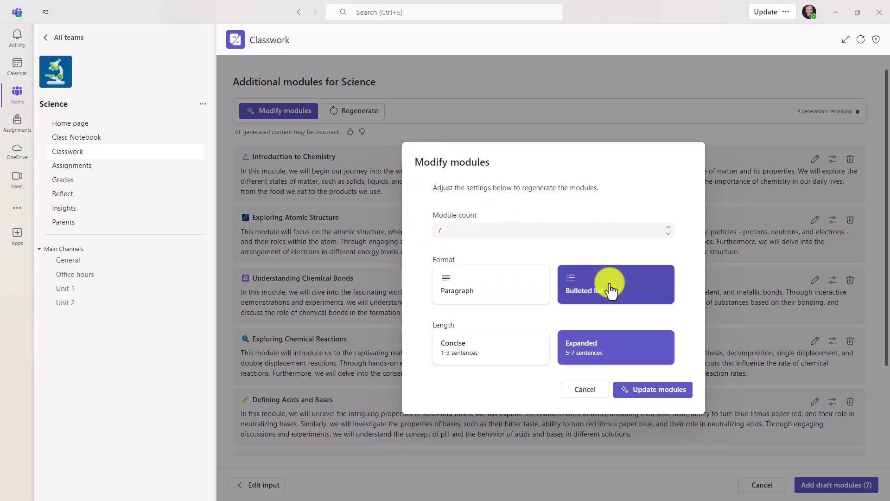
click(456, 360)
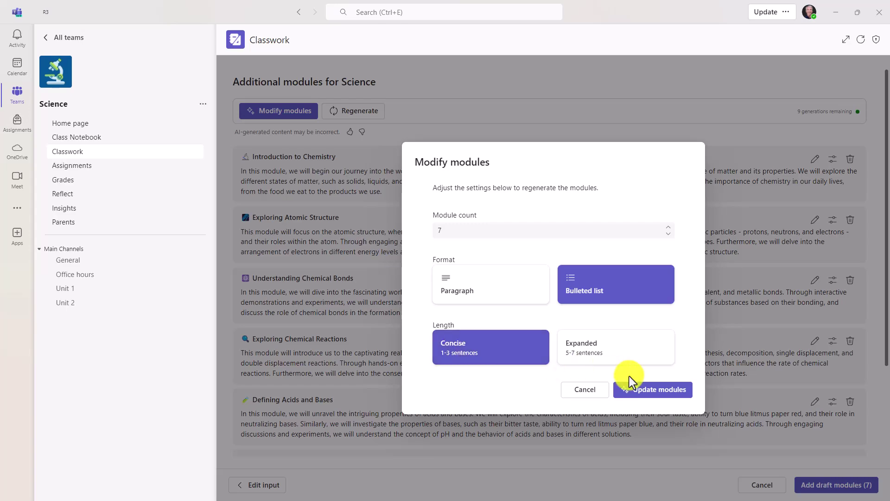
click(655, 390)
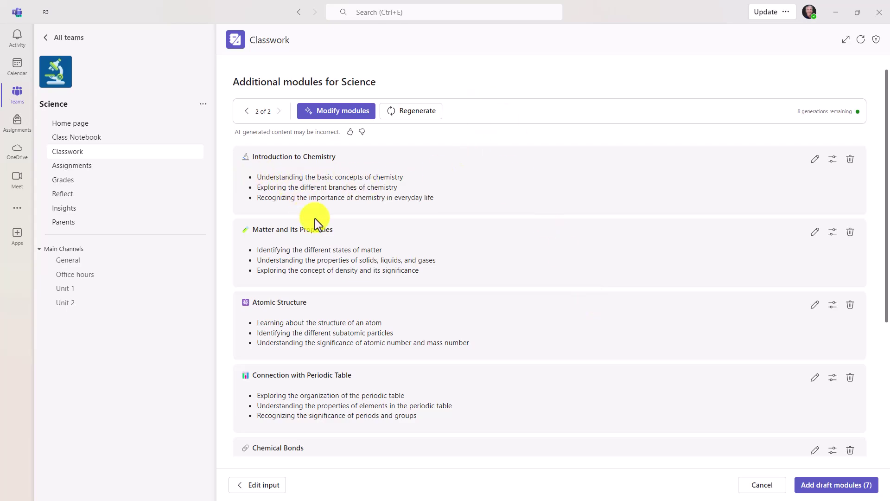
scroll(388, 329, down, 4)
scroll(389, 330, up, 4)
- Add the seven draft modules to Science Classwork and review the page
click(830, 487)
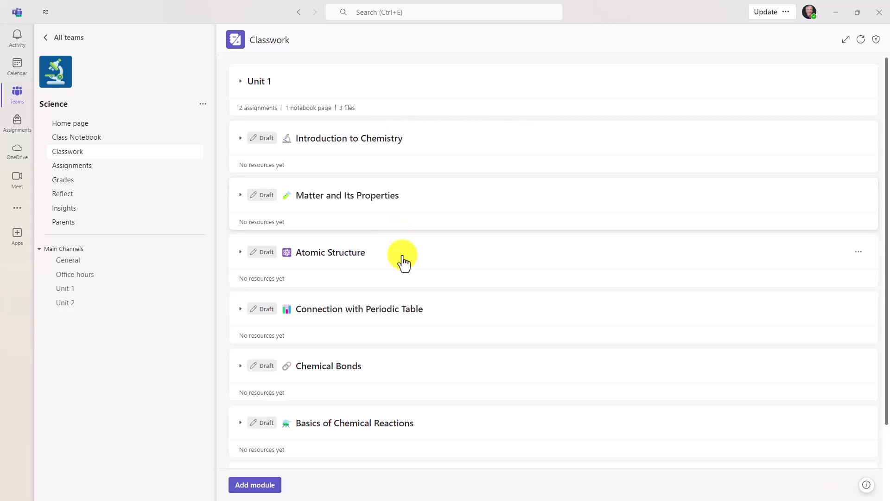
scroll(406, 318, down, 2)
scroll(404, 348, up, 1)
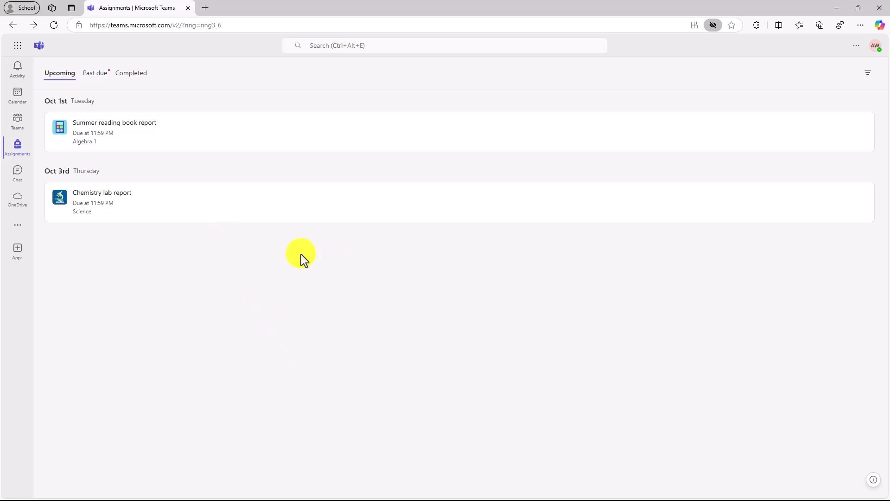
- Start a Flip video recording for the Summer reading book report assignment
click(200, 148)
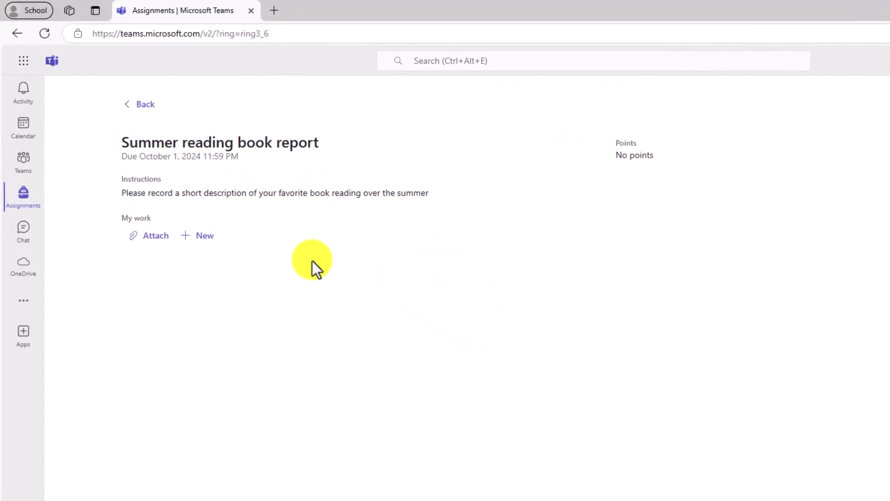
click(204, 235)
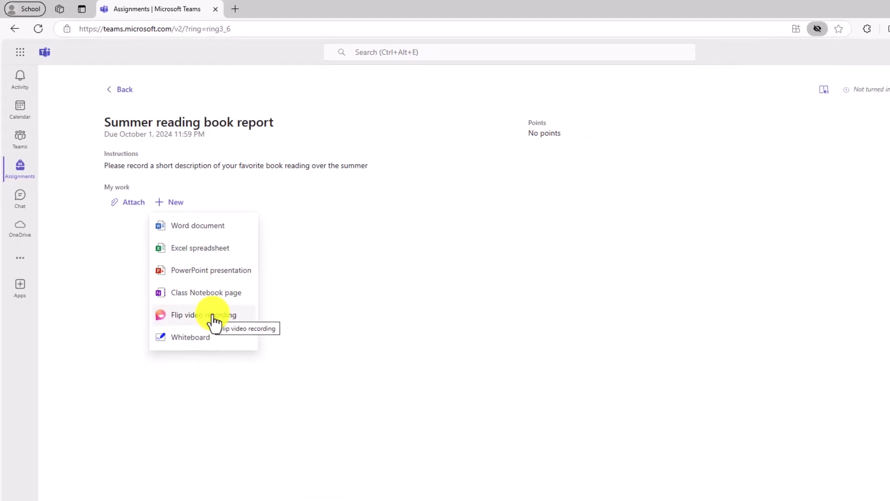
click(215, 319)
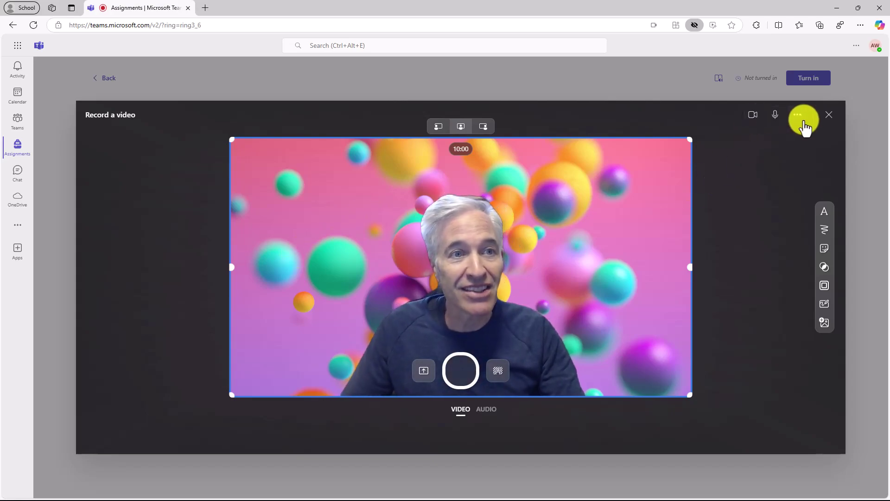
click(802, 121)
mouse_move(779, 184)
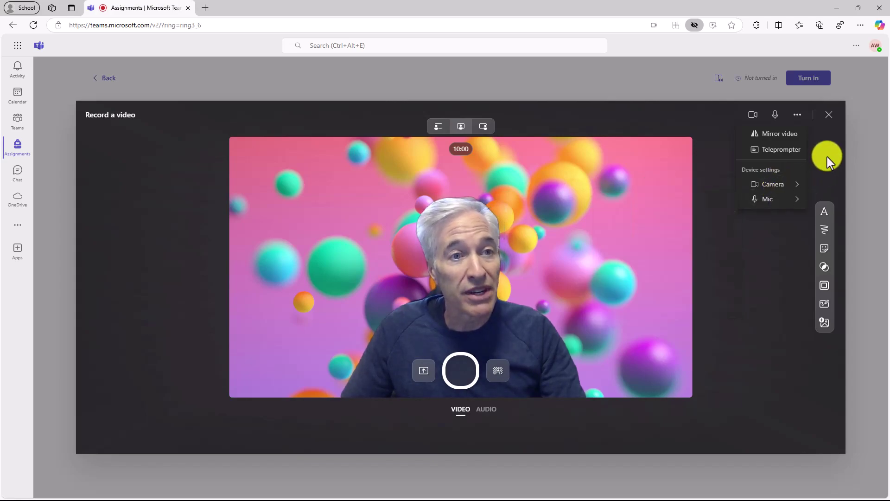
click(780, 149)
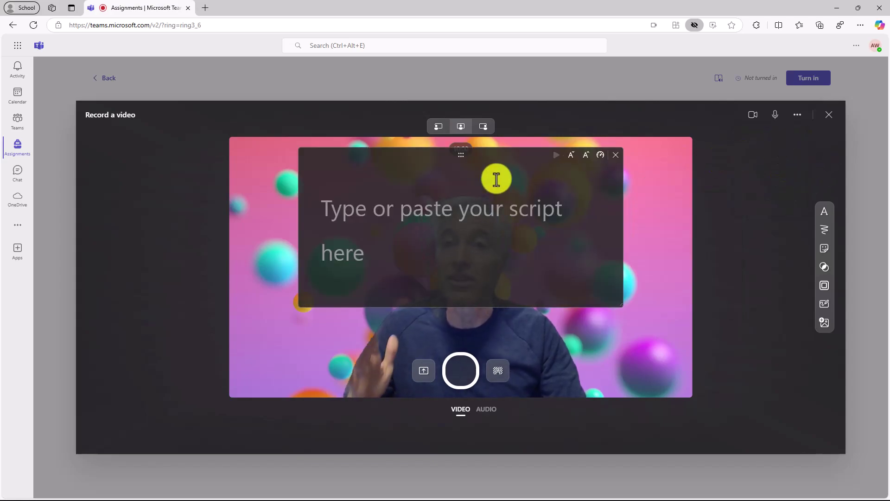
click(402, 207)
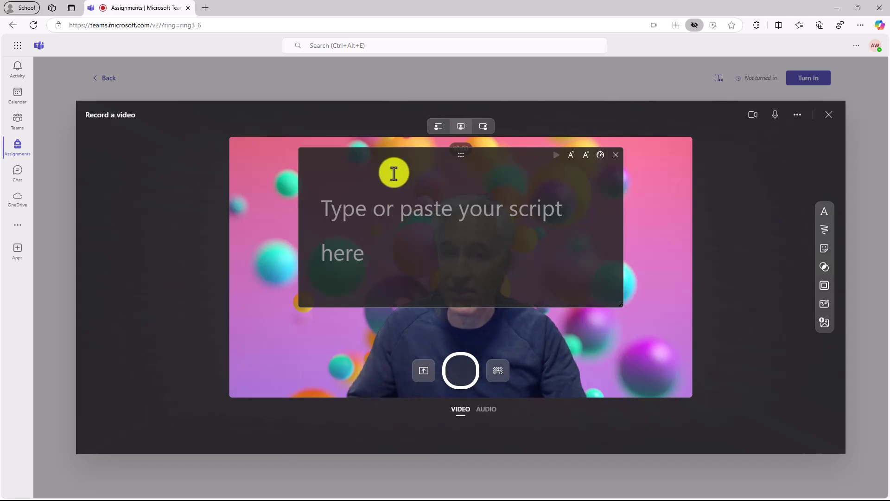
click(572, 156)
click(586, 157)
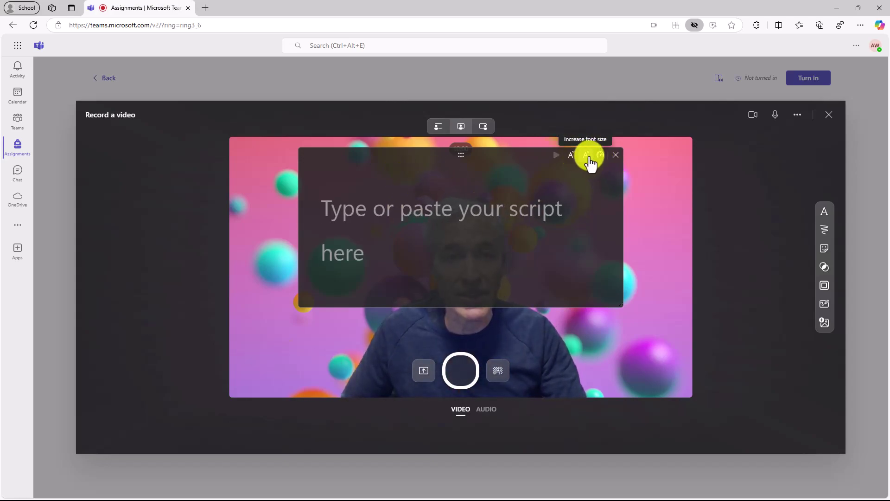
click(615, 156)
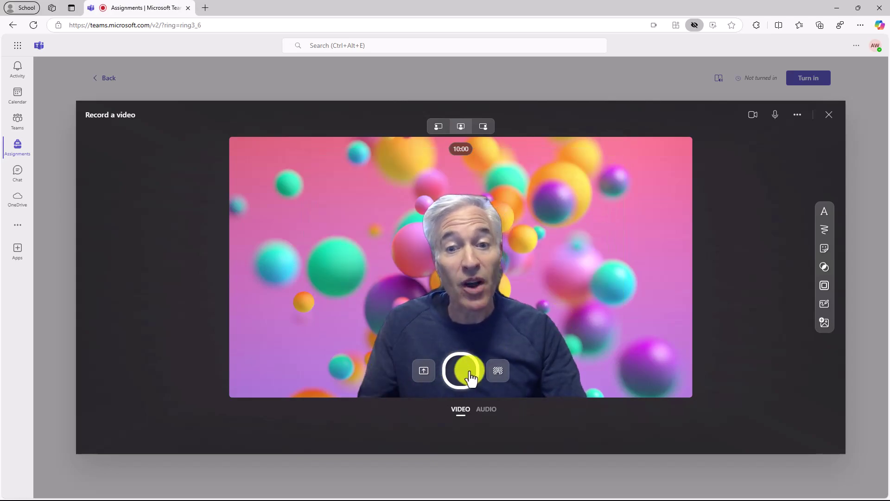
- Switch the recorder to screen recording, browse windows, entire screen and tabs, then cancel
click(424, 374)
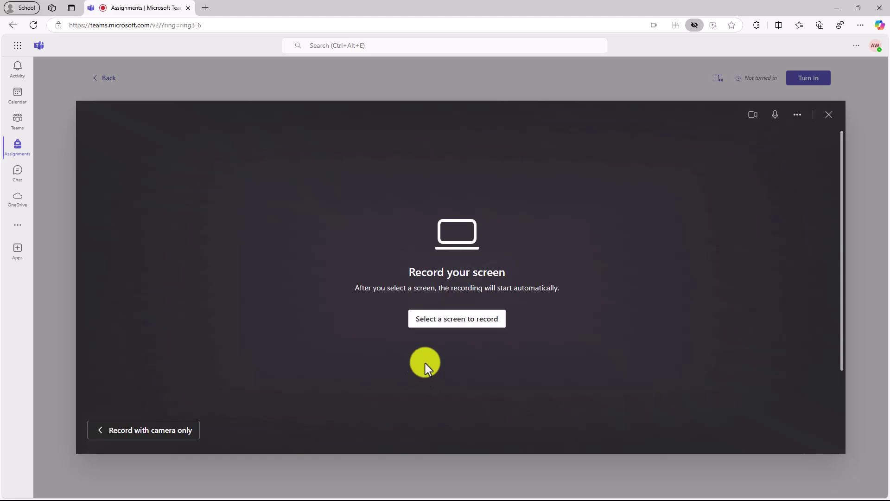
click(452, 320)
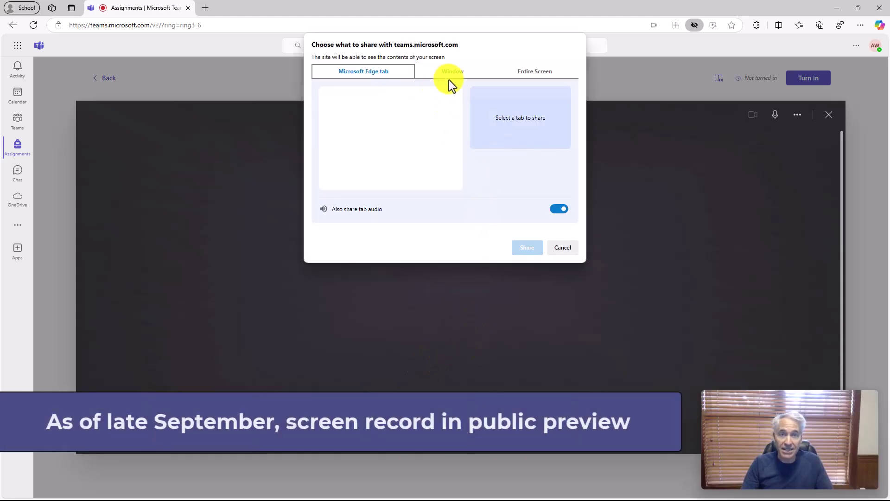
click(455, 72)
click(536, 70)
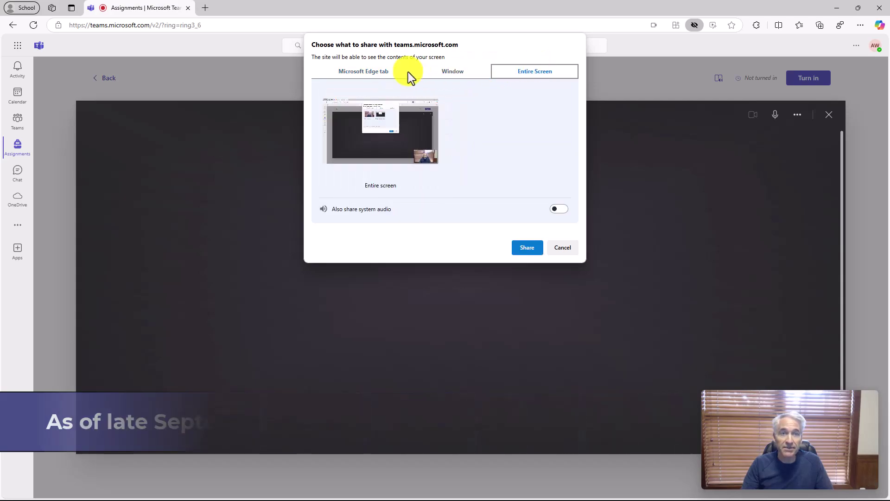
click(363, 71)
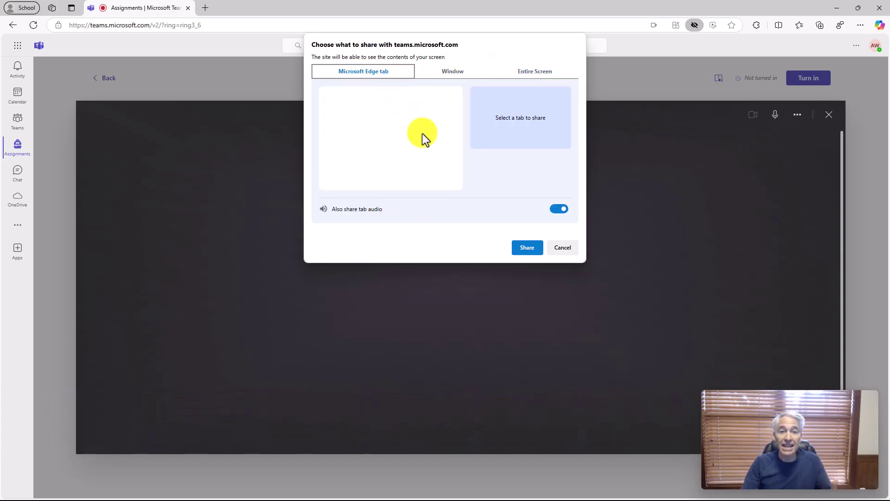
click(560, 250)
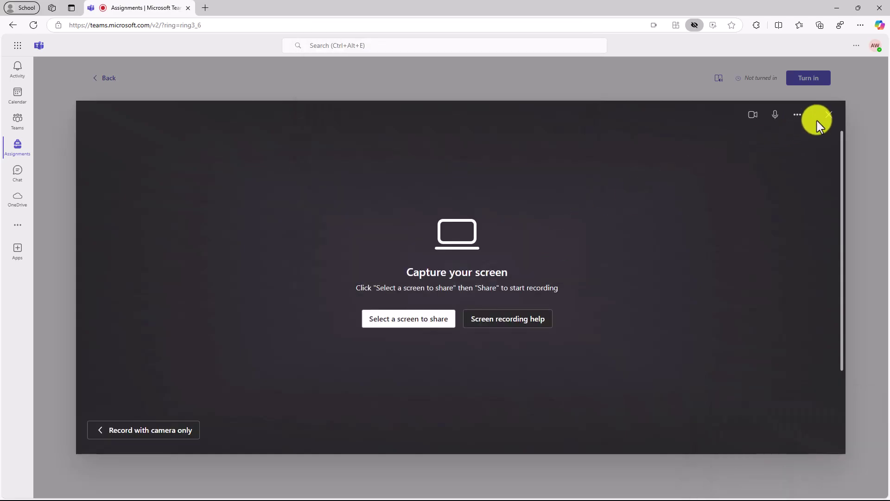
- Return to camera-only recording, view backdrop choices, and switch the recorder to audio only
click(146, 431)
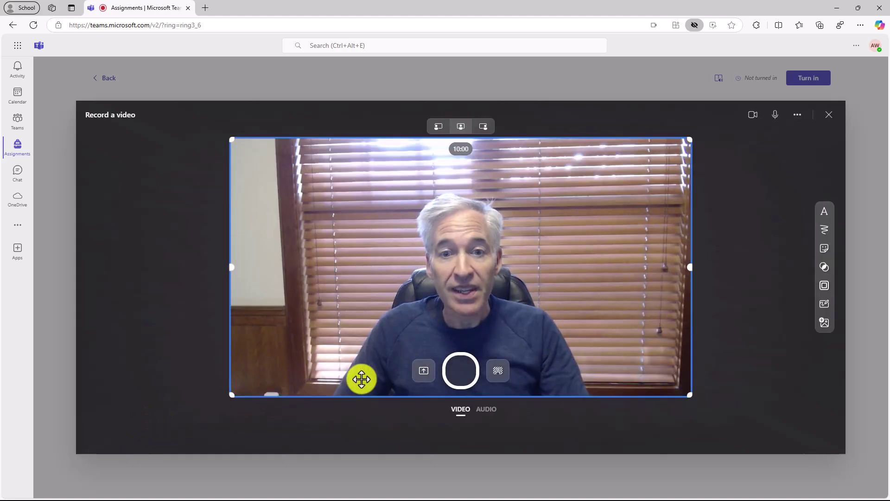
click(497, 373)
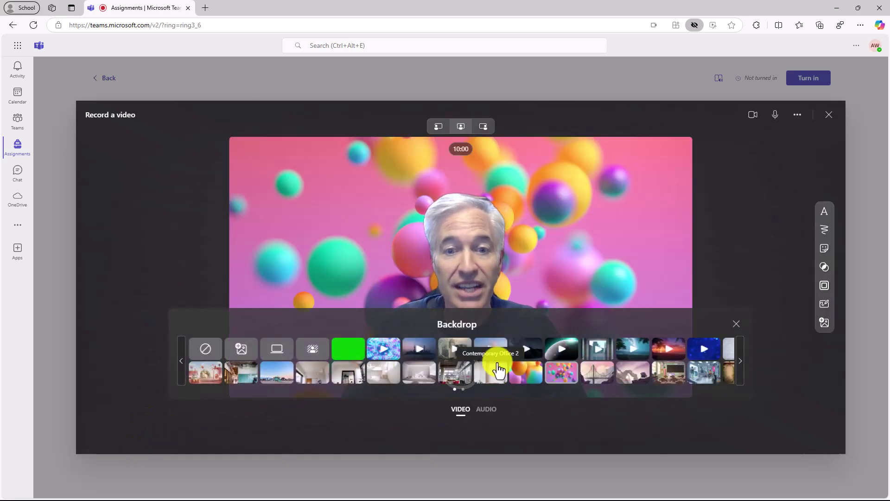
click(484, 410)
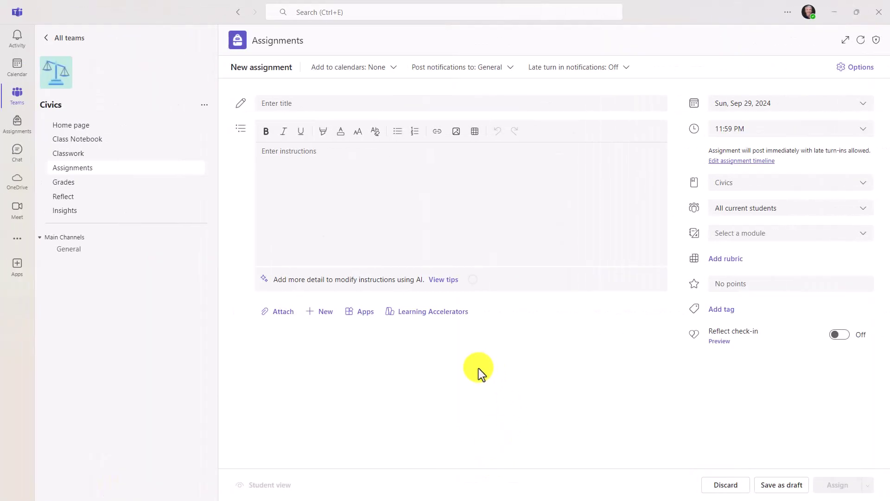
- Attach a new Flip video recording to the Civics assignment from + New
click(326, 315)
click(324, 313)
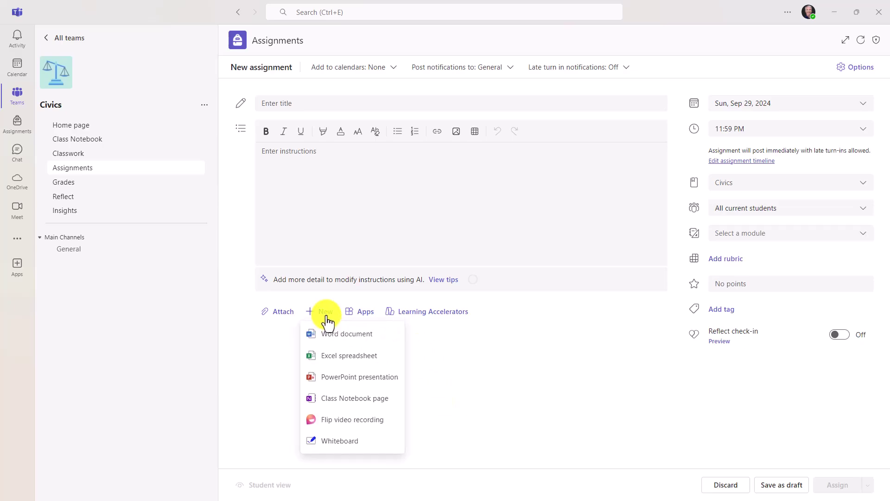
click(372, 423)
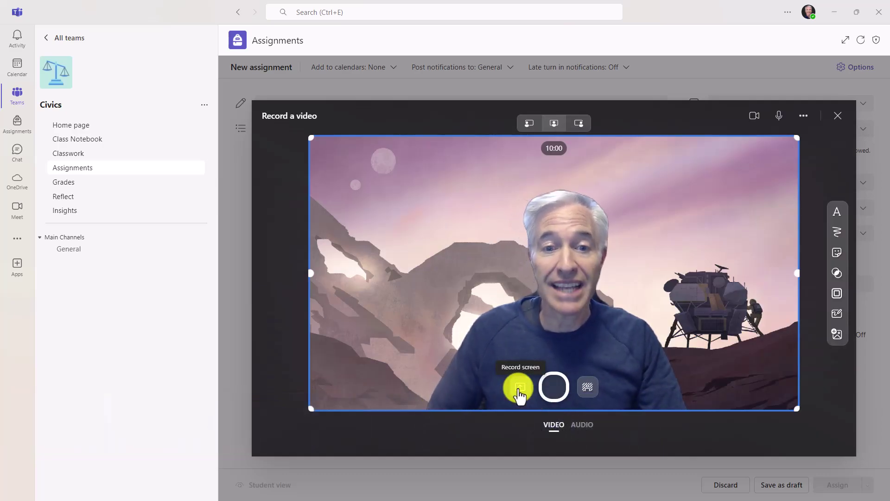
- Switch the recorder to screen recording, cancel the screen-share choice, and close the recorder
click(518, 388)
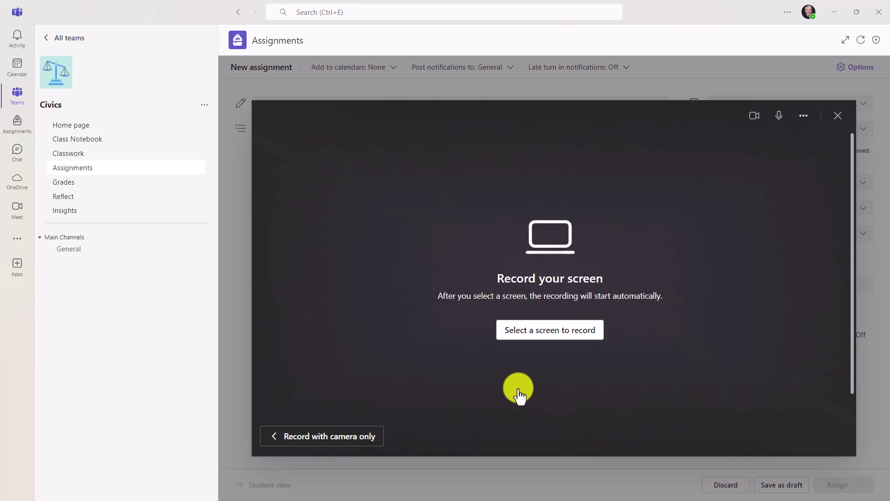
click(530, 342)
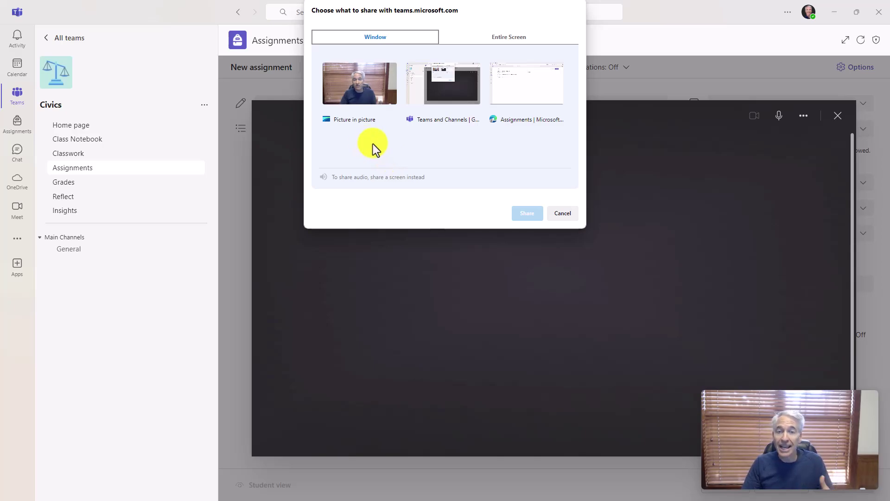
click(561, 215)
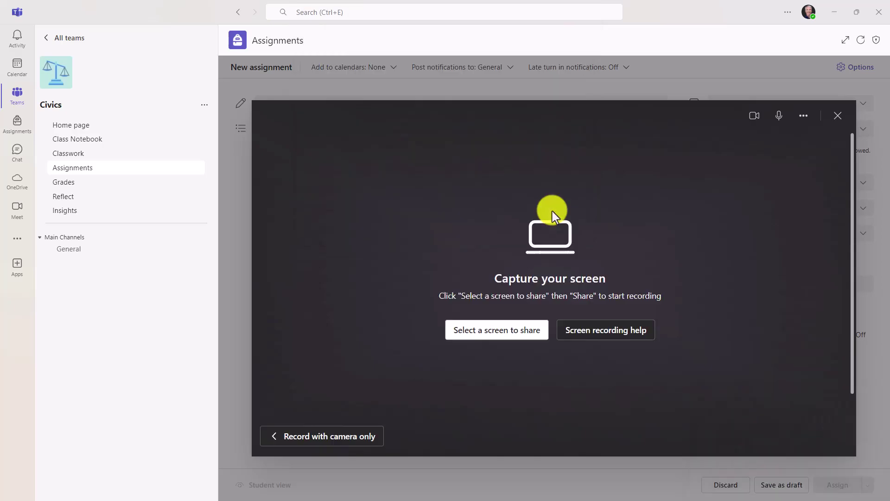
click(838, 116)
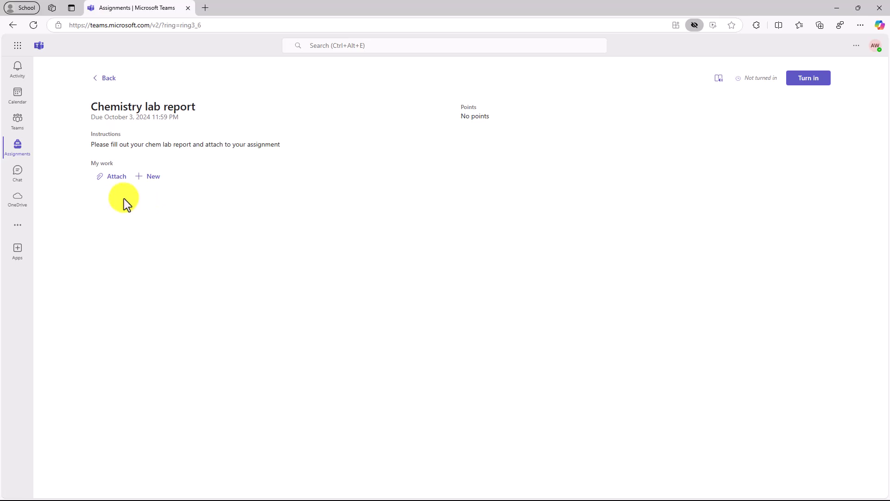
- Attach Lab-Report 1.pdf as the student's work and open it for annotation
click(115, 179)
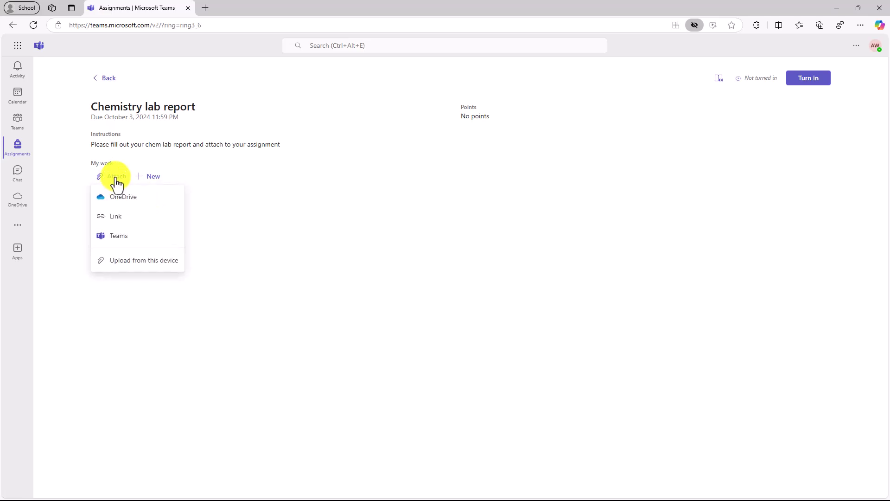
click(153, 264)
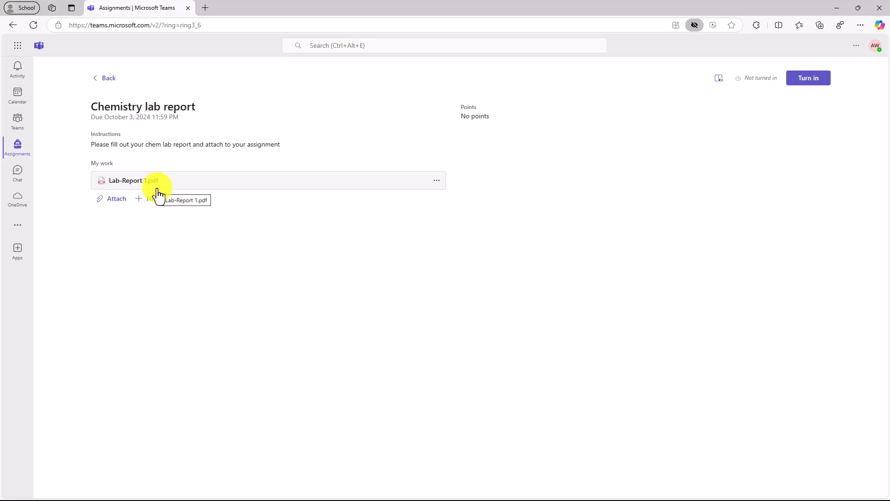
click(133, 180)
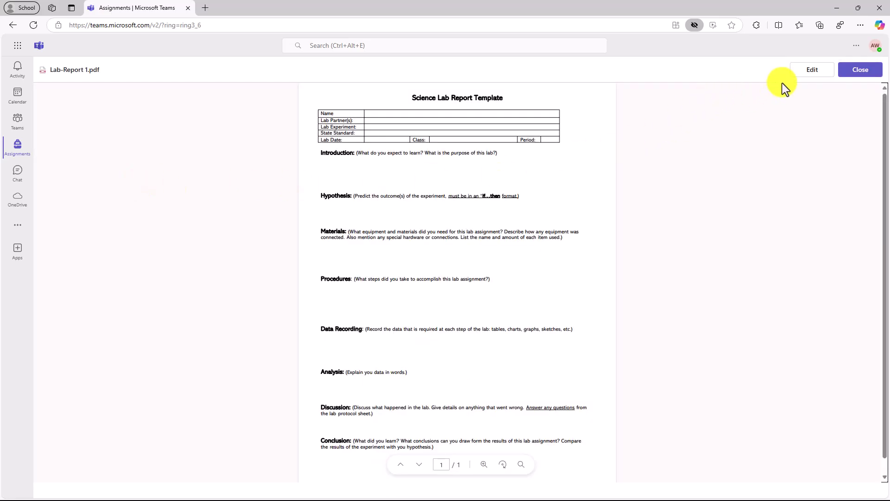
click(812, 71)
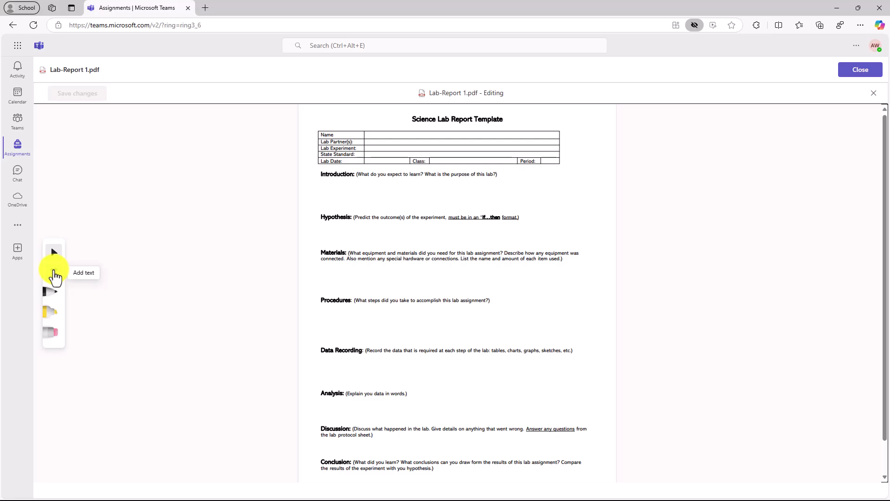
- Add 'I think the volcano will explode' below Hypothesis in magenta at size 14
click(53, 274)
click(325, 228)
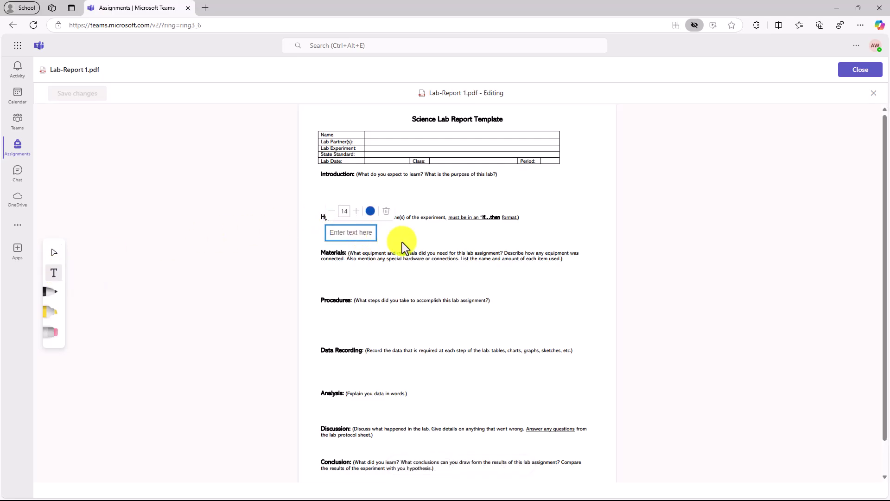
text(I think the volcano will explode)
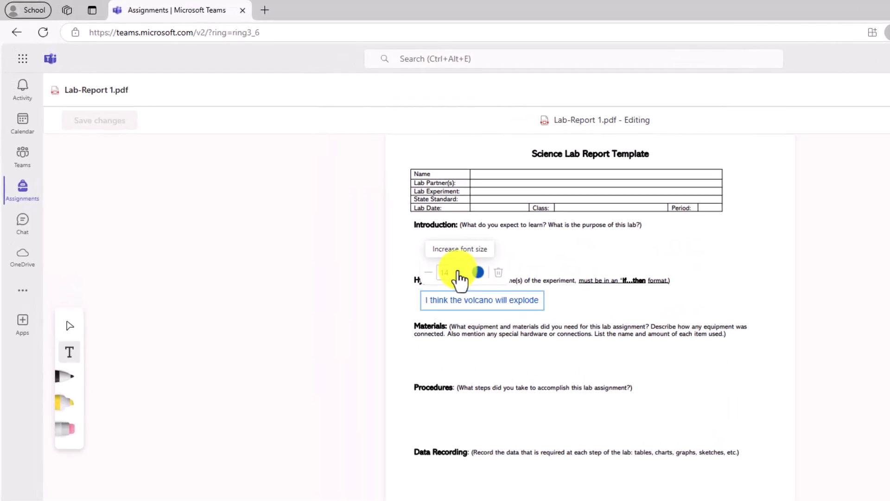
click(459, 274)
click(459, 274)
click(431, 276)
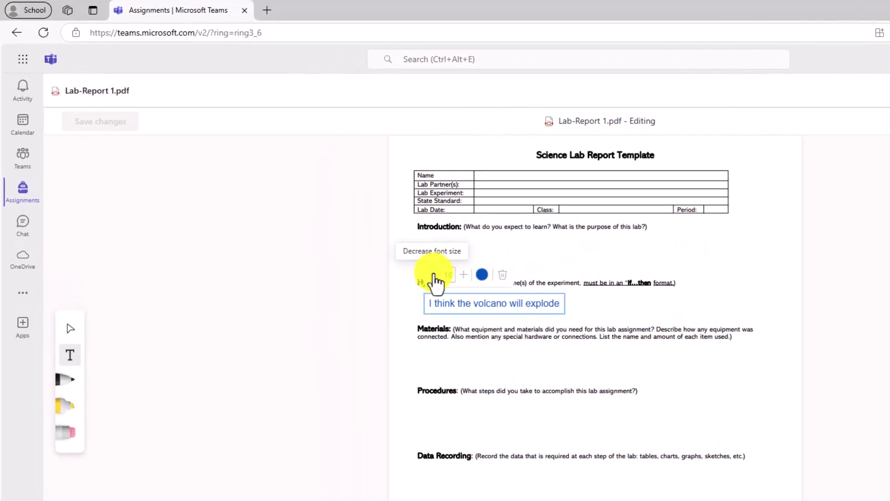
click(433, 276)
click(432, 275)
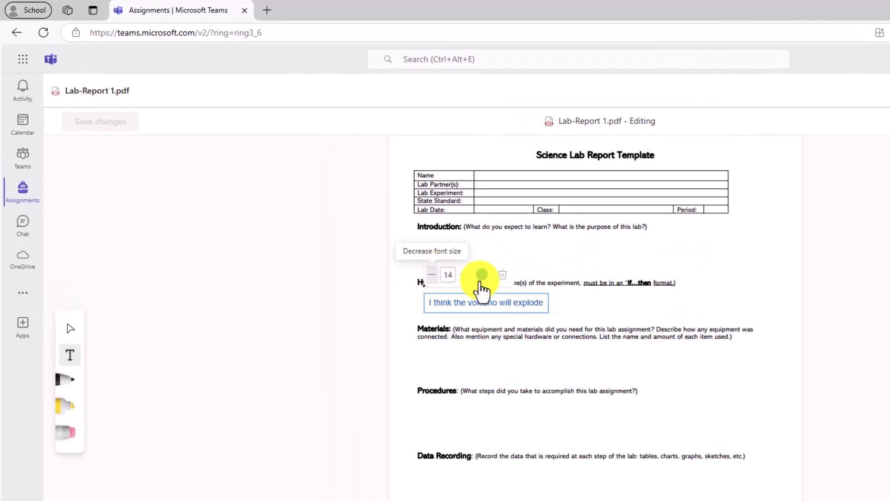
click(483, 274)
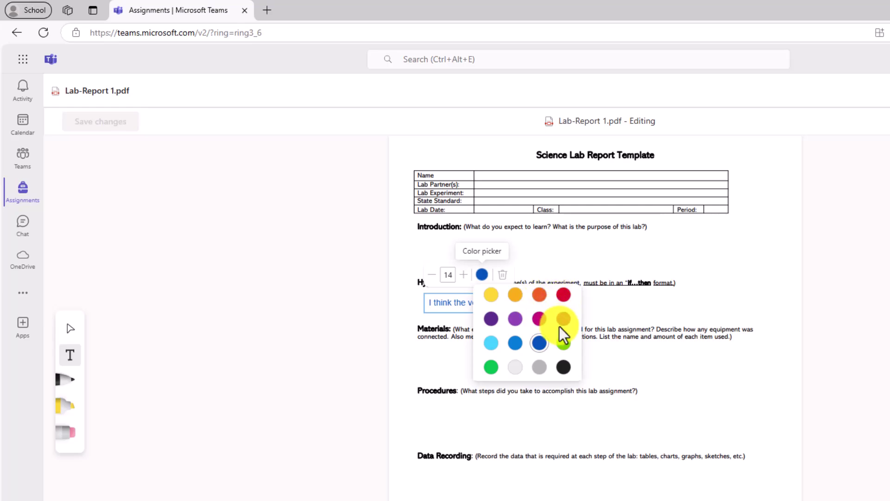
click(539, 318)
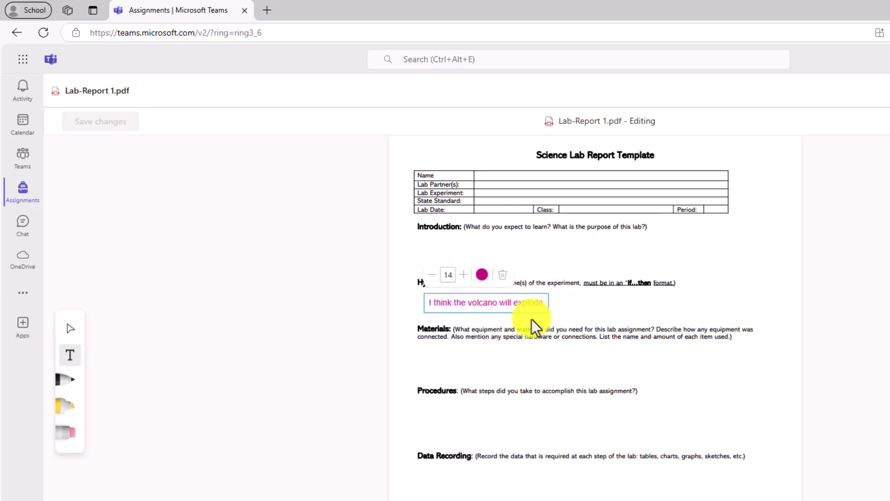
click(416, 357)
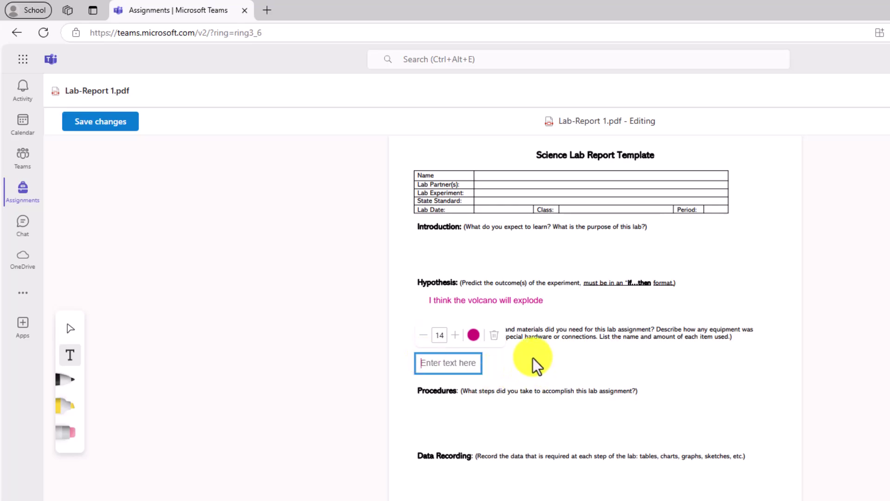
- Circle Procedures with the red pen, highlight Data Recording in yellow, then save and close the PDF
click(63, 386)
click(63, 386)
click(177, 351)
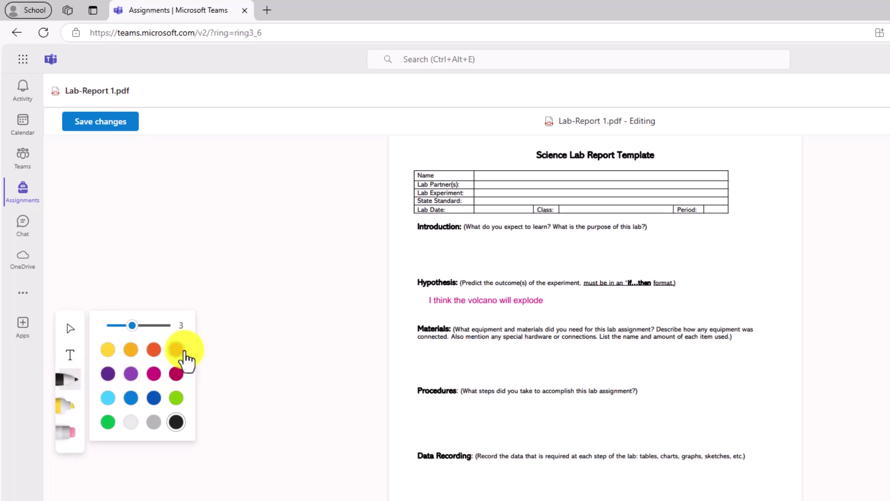
mouse_move(413, 374)
mouse_down()
mouse_move(487, 374)
mouse_move(648, 411)
mouse_move(461, 398)
mouse_move(413, 370)
mouse_up()
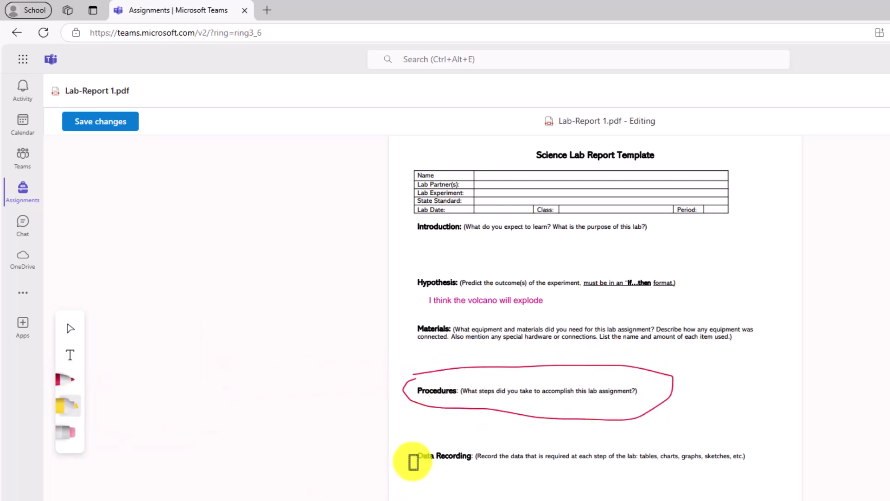
drag(411, 461, 525, 463)
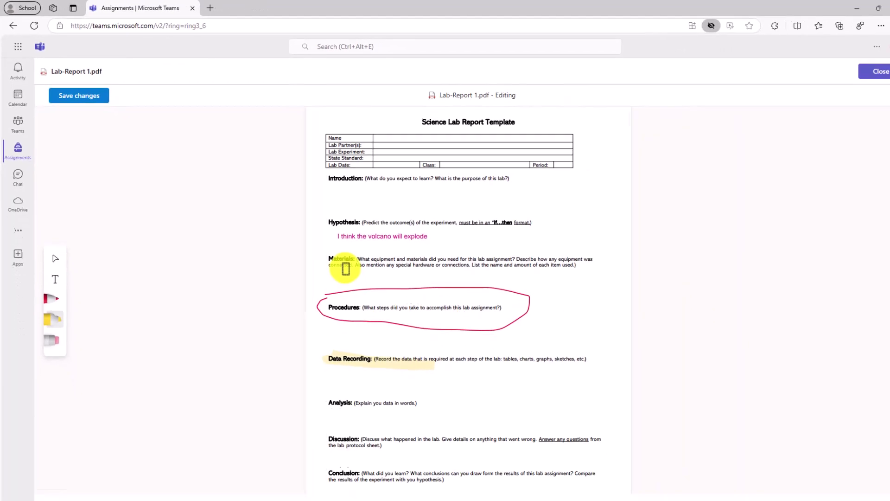
click(74, 94)
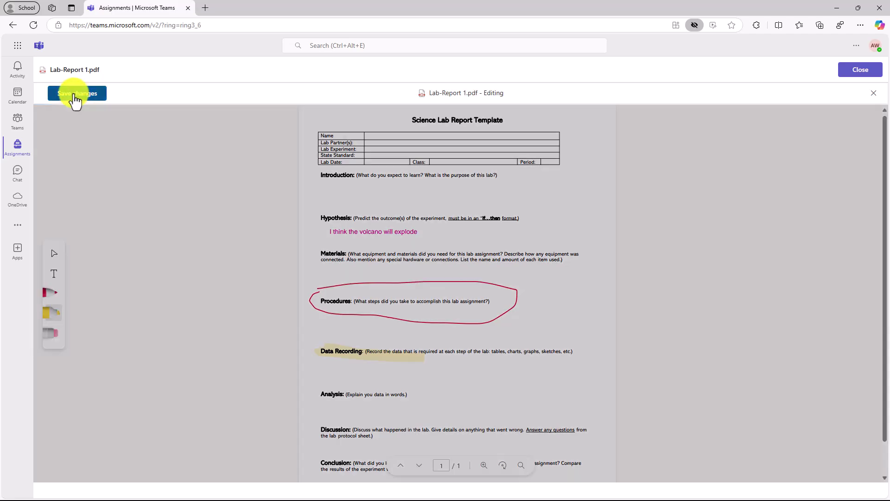
click(859, 69)
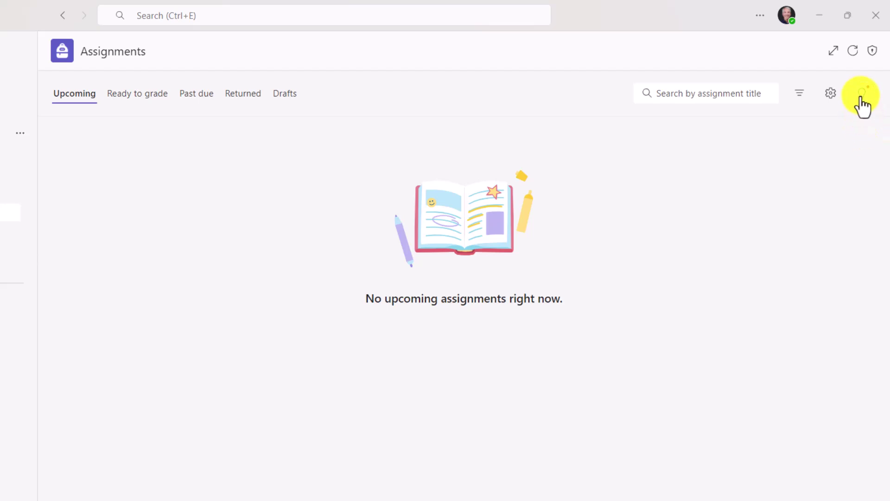
- Bring up the Tips panel and scroll through the assignment tips cards
click(862, 93)
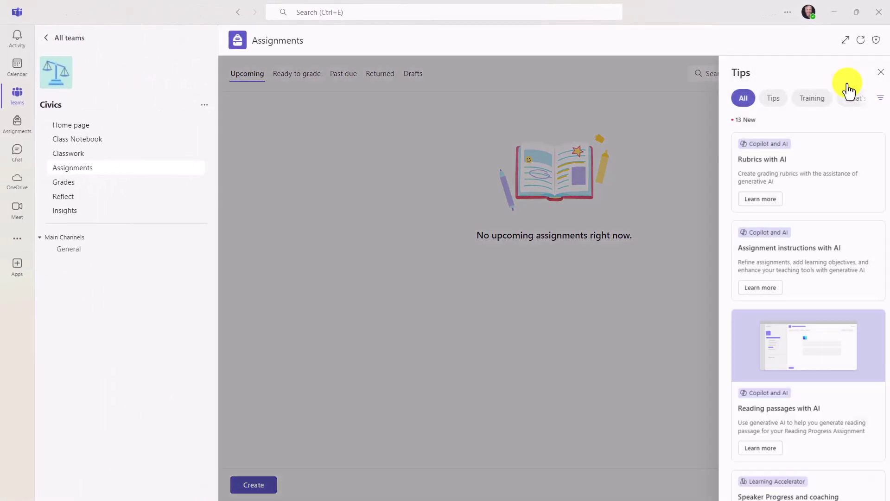
click(819, 100)
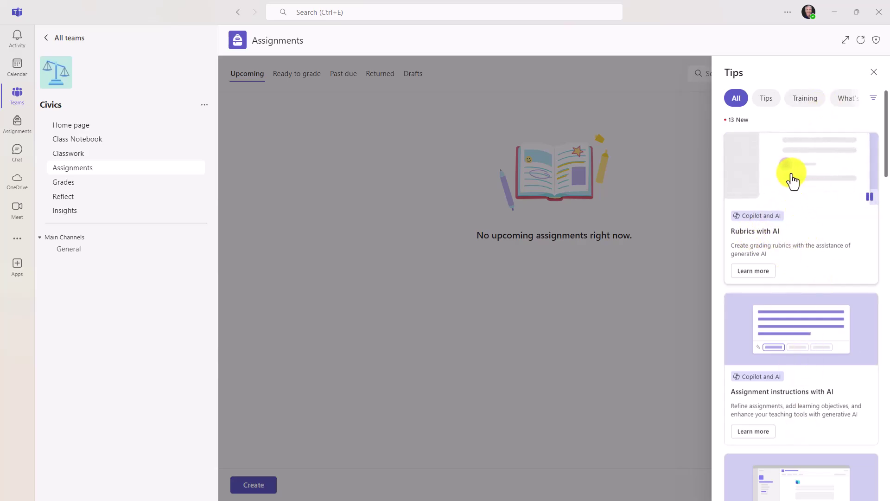
scroll(801, 234, down, 3)
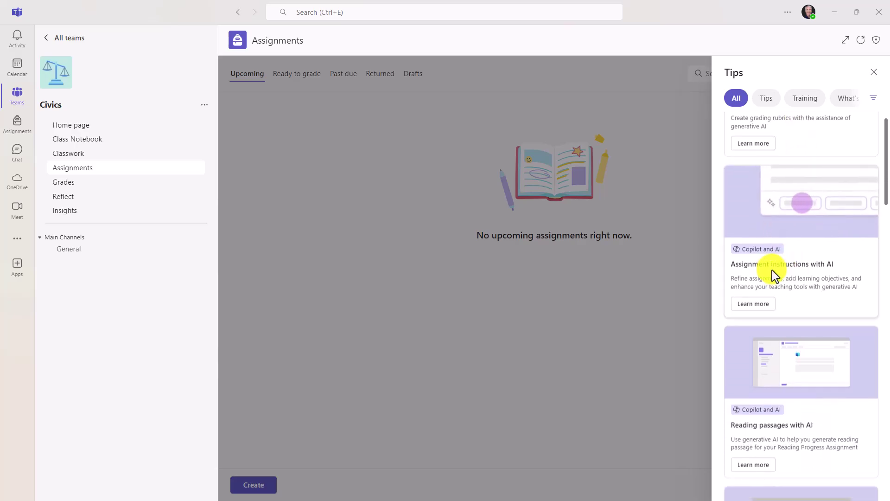
scroll(788, 274, down, 5)
scroll(791, 195, up, 1)
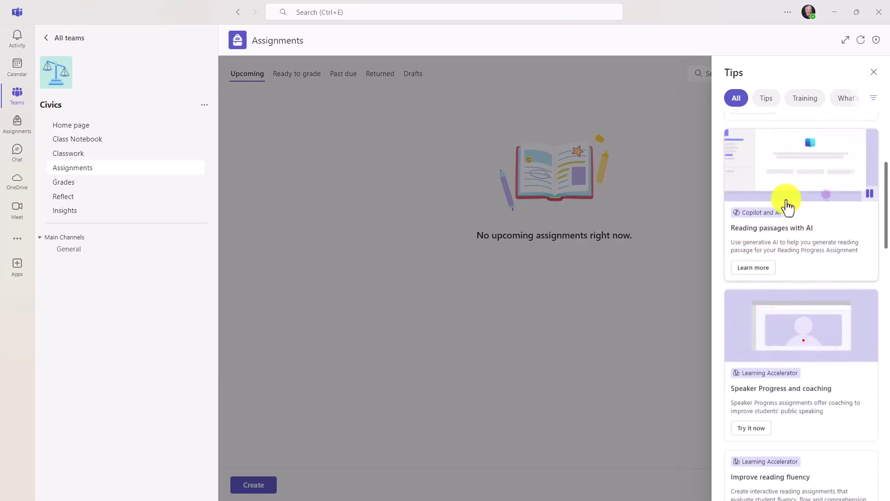
scroll(795, 292, down, 4)
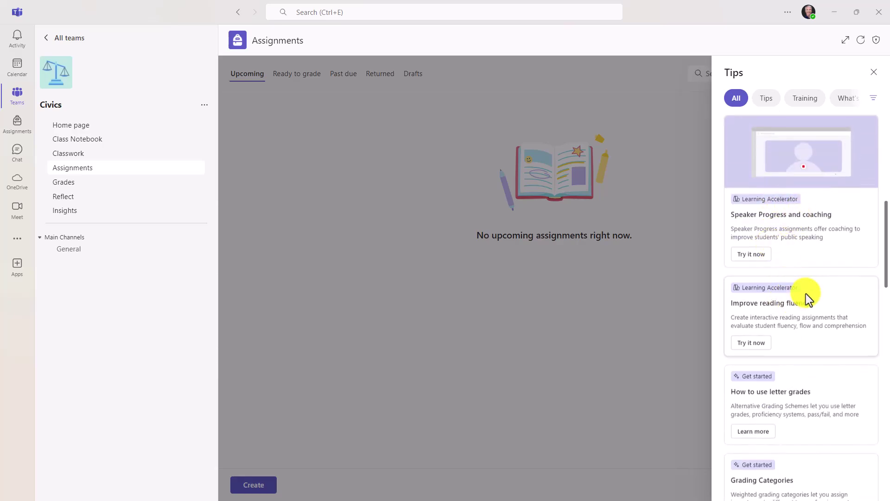
scroll(814, 305, down, 4)
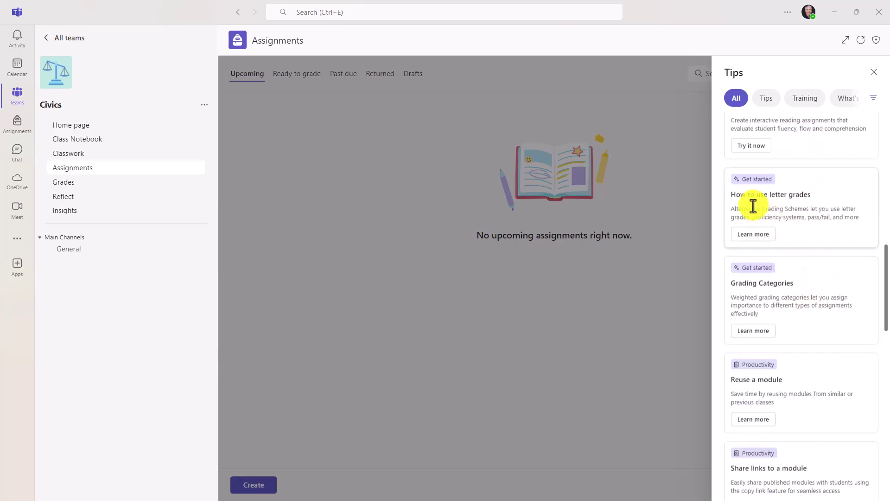
scroll(780, 332, down, 4)
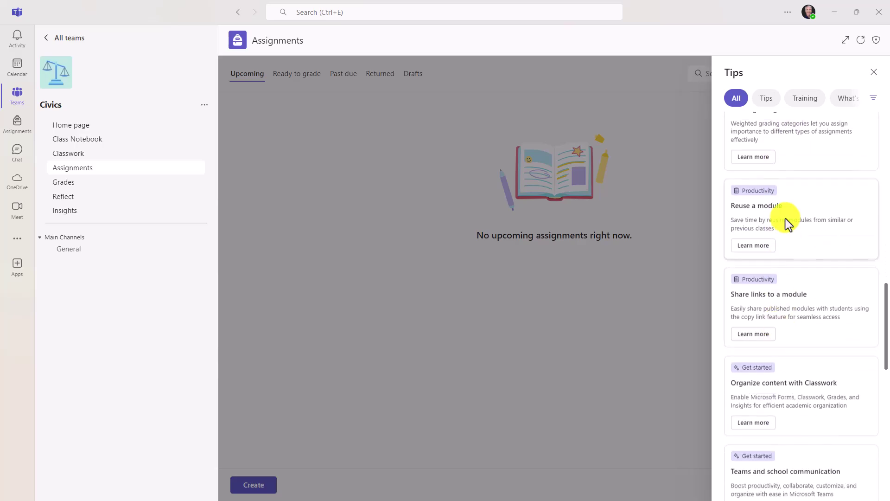
scroll(815, 179, up, 10)
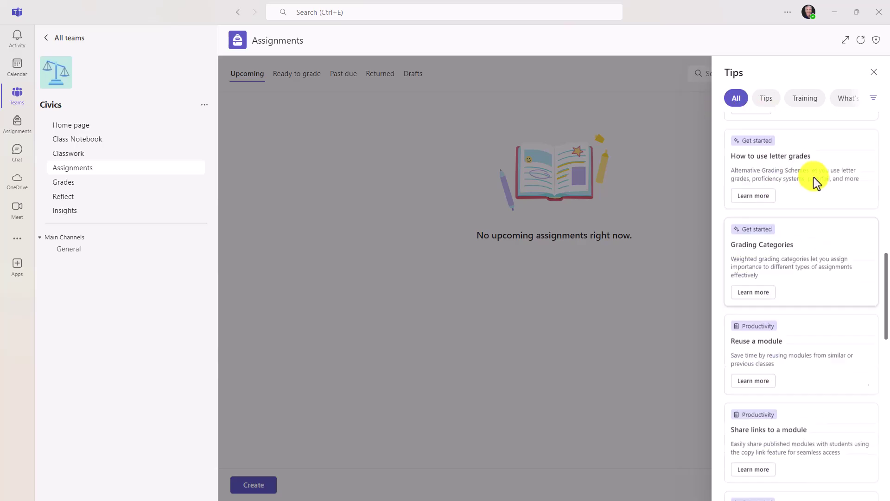
click(763, 99)
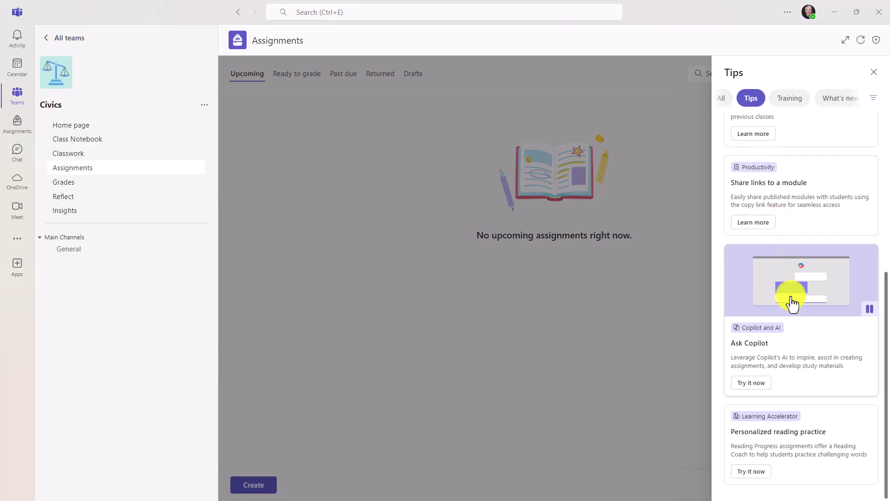
click(839, 105)
- Browse the Training and What's new cards, try the category filter, then close the panel
click(780, 98)
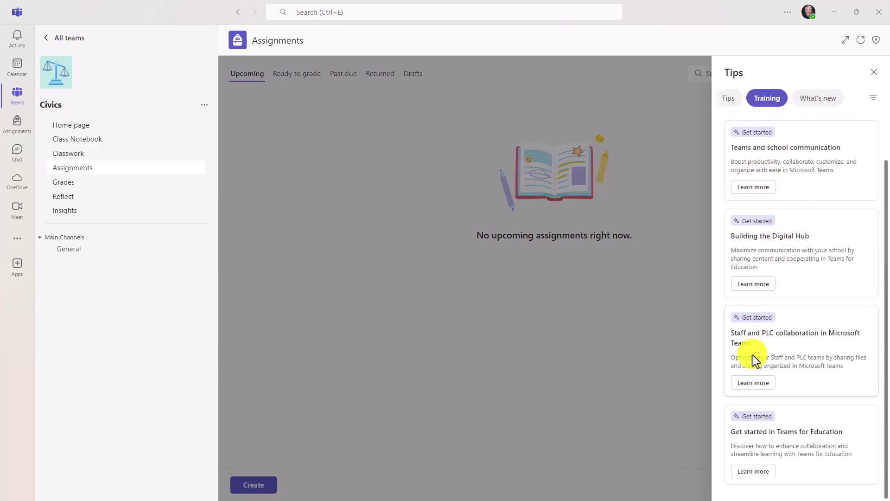
scroll(797, 288, up, 2)
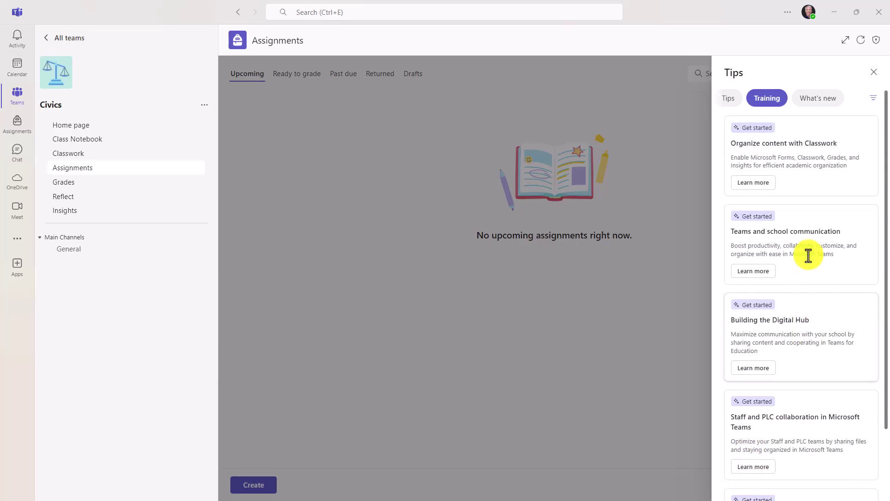
click(823, 100)
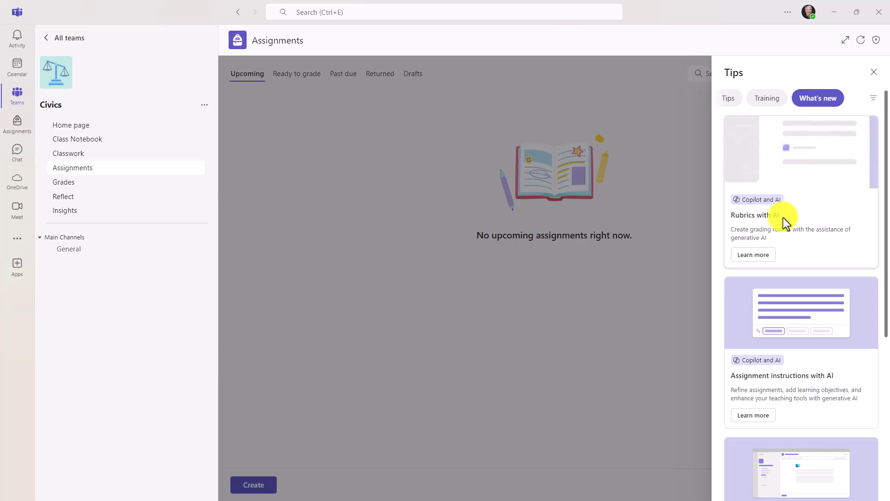
scroll(779, 278, down, 1)
scroll(779, 279, down, 4)
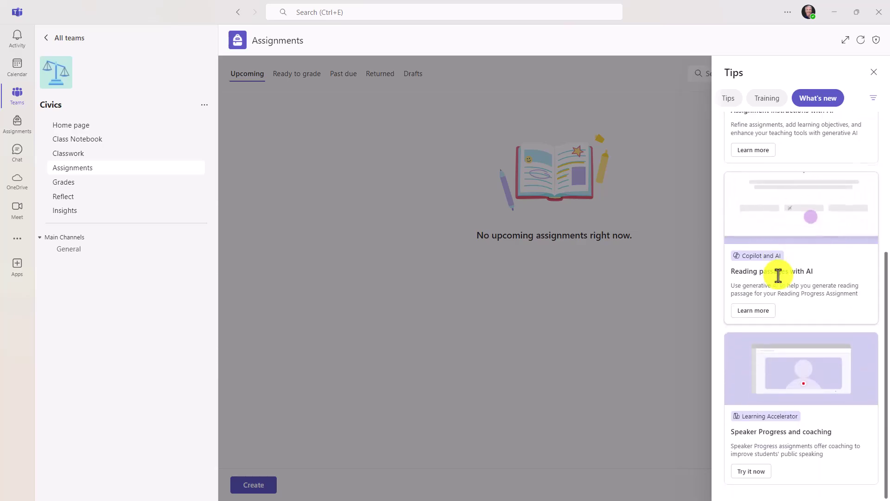
scroll(779, 276, up, 4)
scroll(778, 276, up, 1)
click(873, 98)
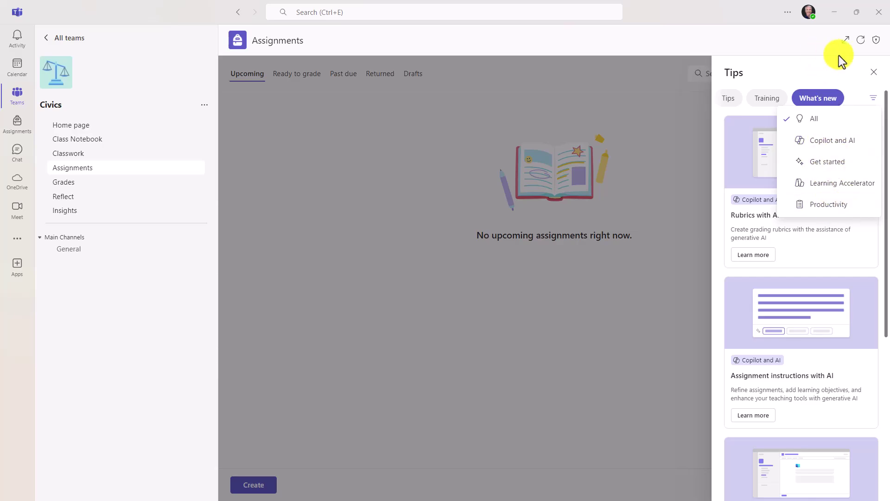
click(874, 75)
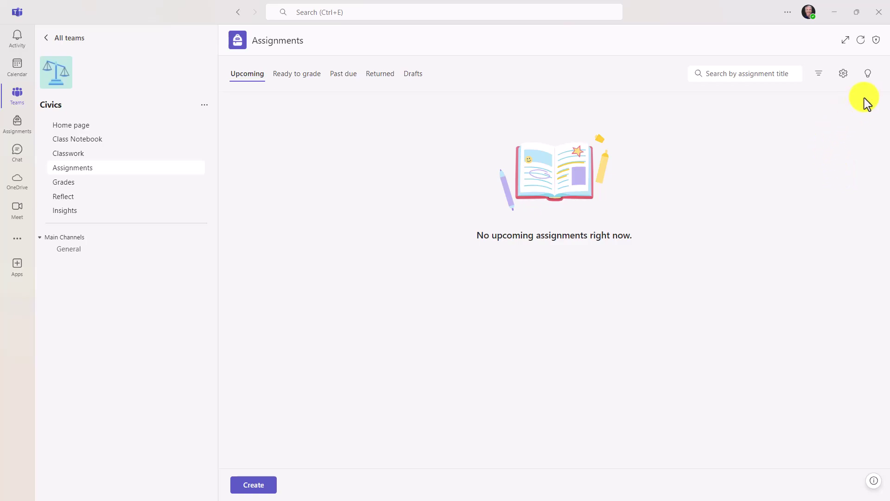
- Reopen the Tips panel on the Civics Assignments page
click(870, 77)
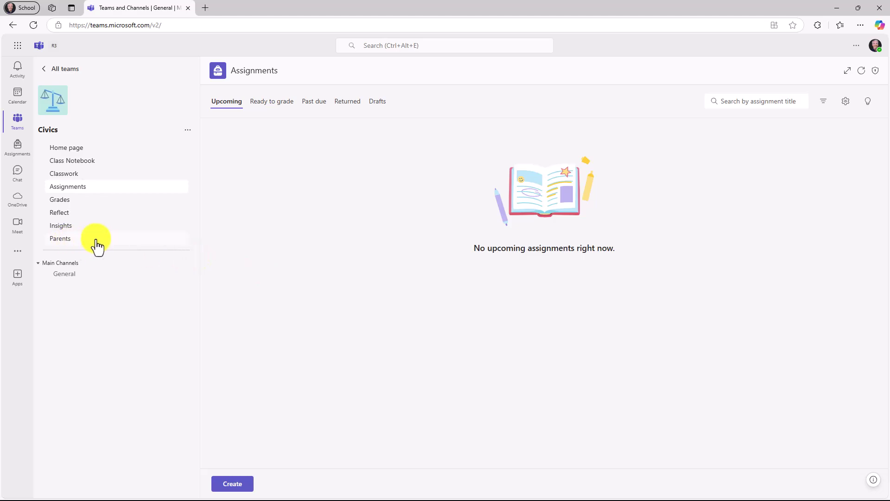
- On the Parents page, pick a student with no parents and start adding a parent
click(132, 241)
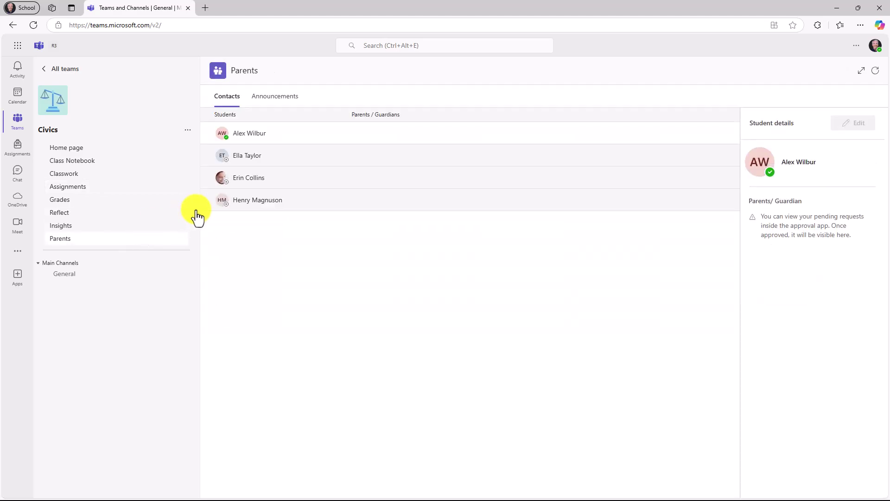
click(314, 160)
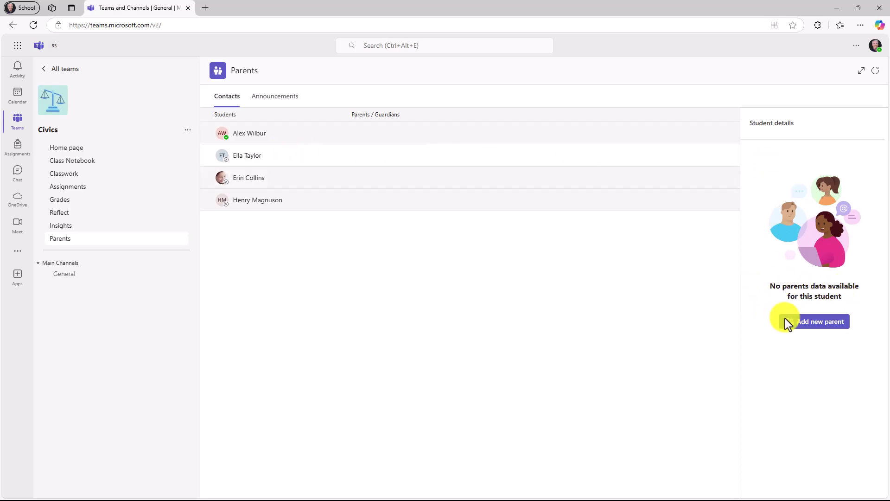
click(820, 325)
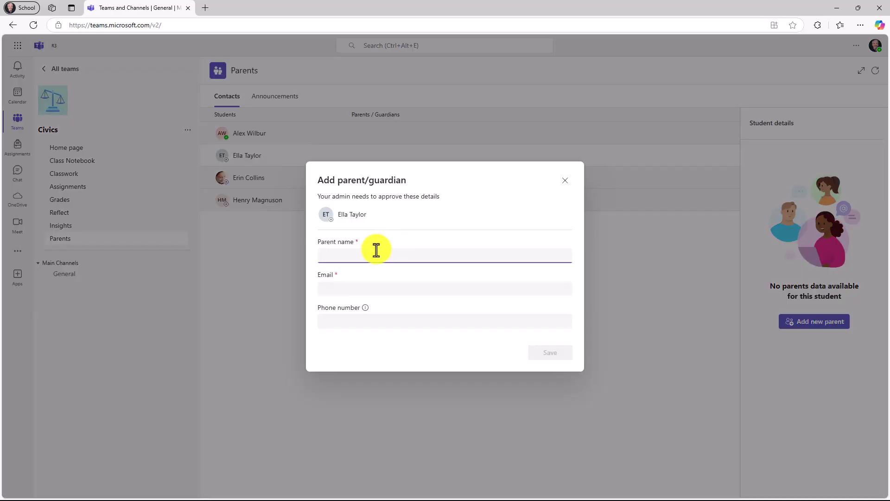
- Enter the parent's full name, e-mail address and phone number, then save the contact
text(John Taylor)
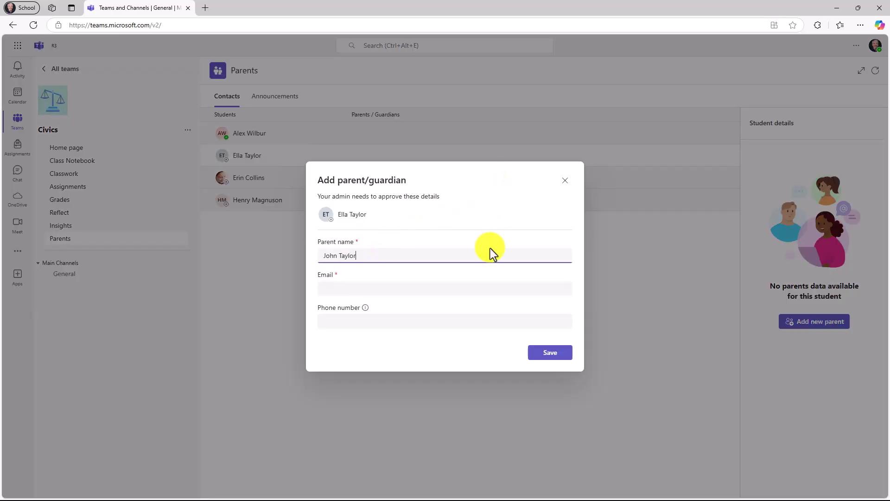
click(483, 288)
text(john@contoso.com)
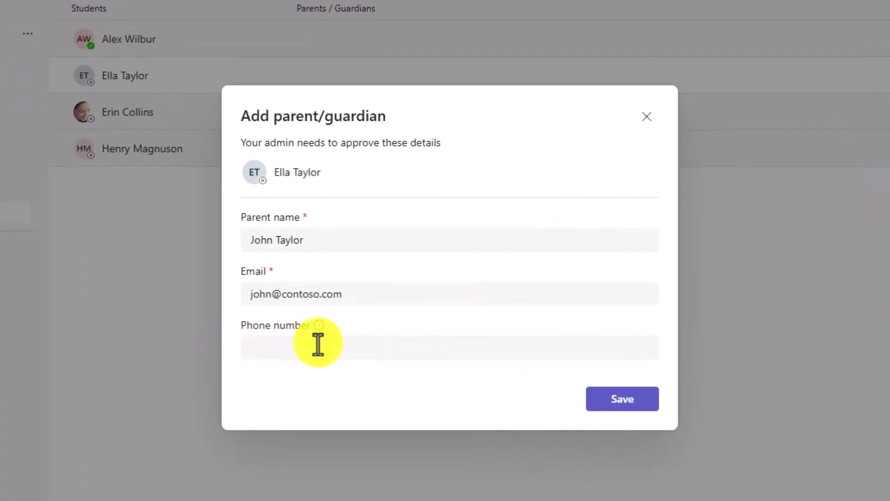
click(284, 343)
text(+12065551212)
key(Tab)
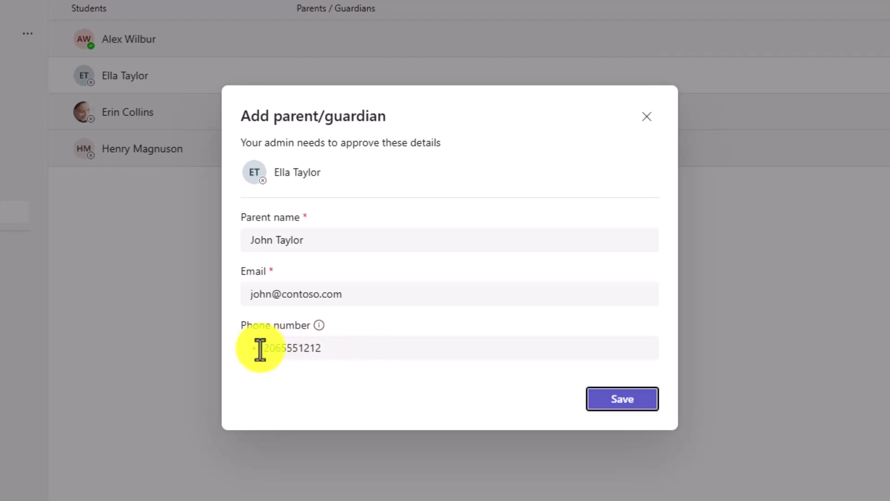
drag(264, 348, 288, 346)
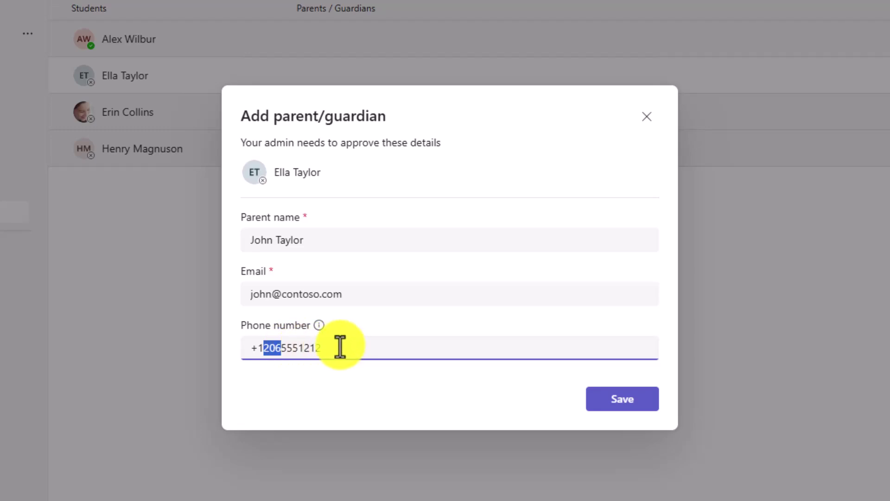
click(374, 348)
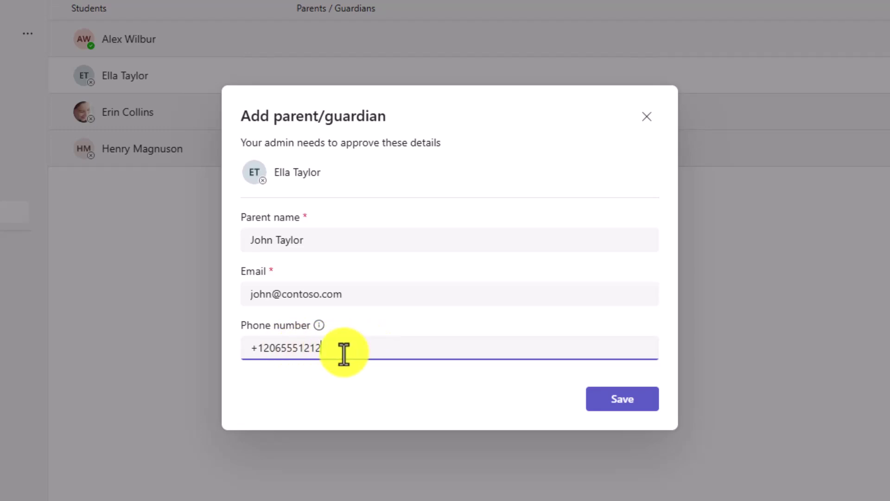
click(617, 399)
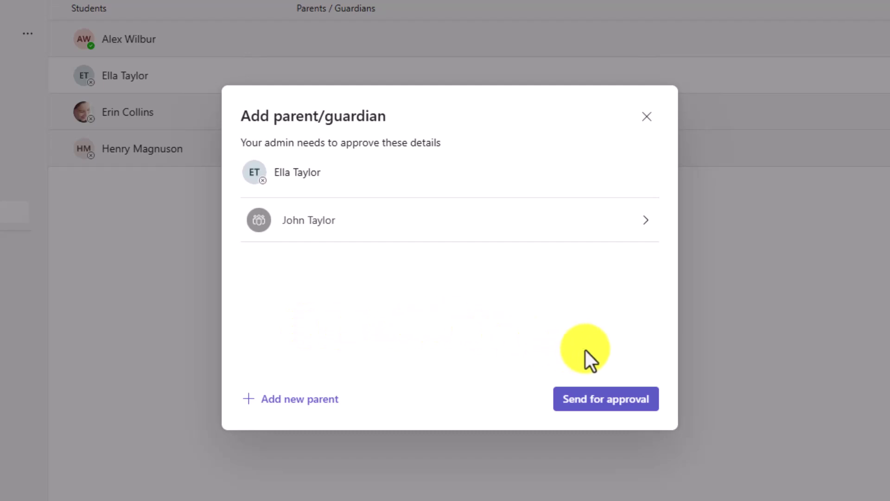
- Send the parent contact request for admin approval and dismiss the confirmation
click(595, 406)
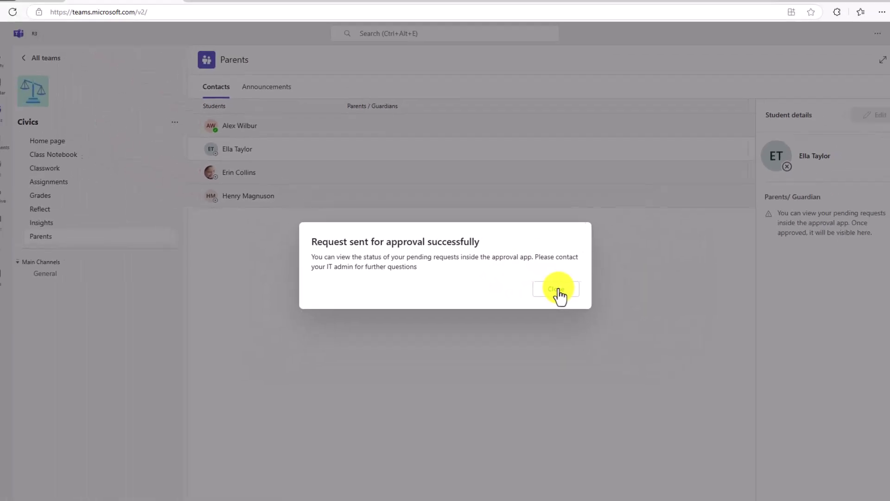
click(558, 290)
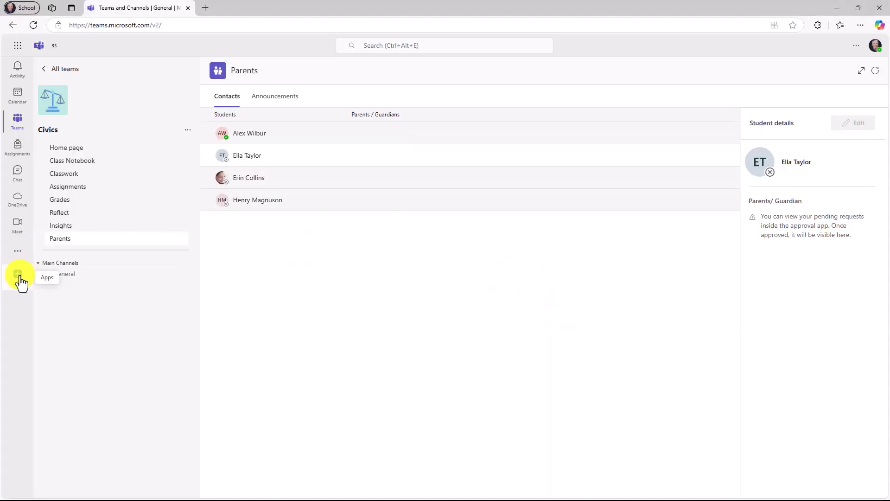
- Glance at the apps store search, then return to the Civics class team
click(19, 278)
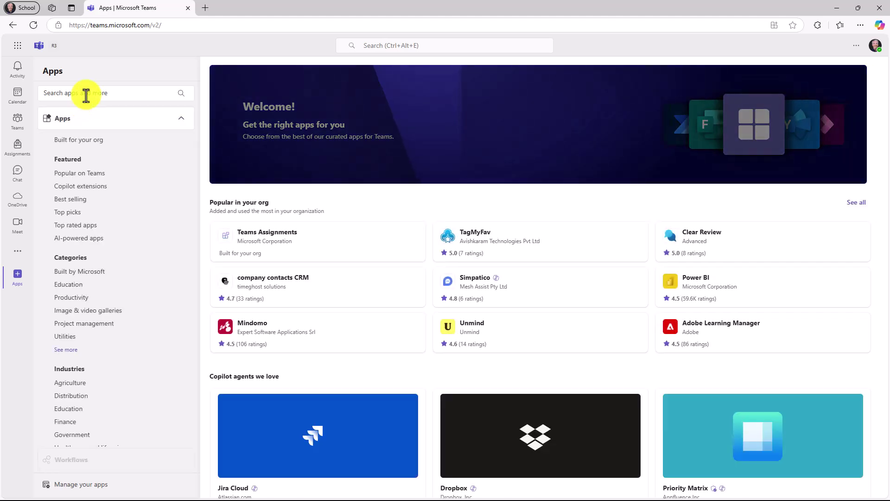
click(85, 95)
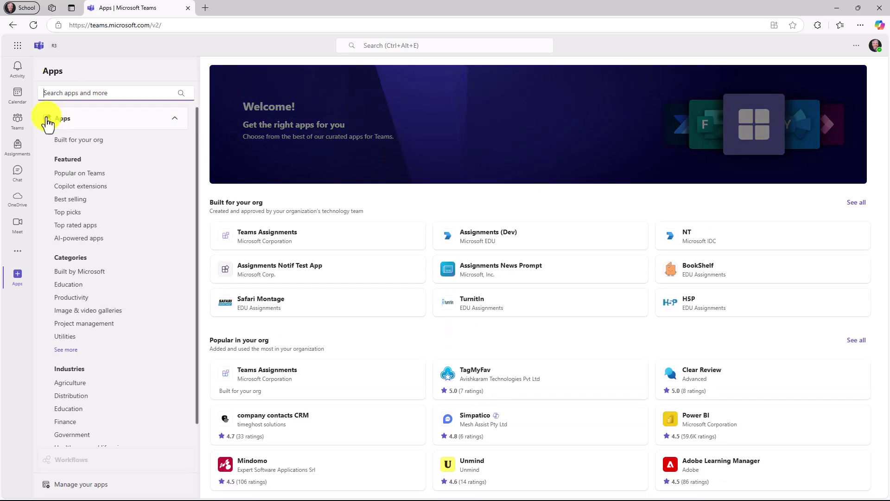
click(17, 121)
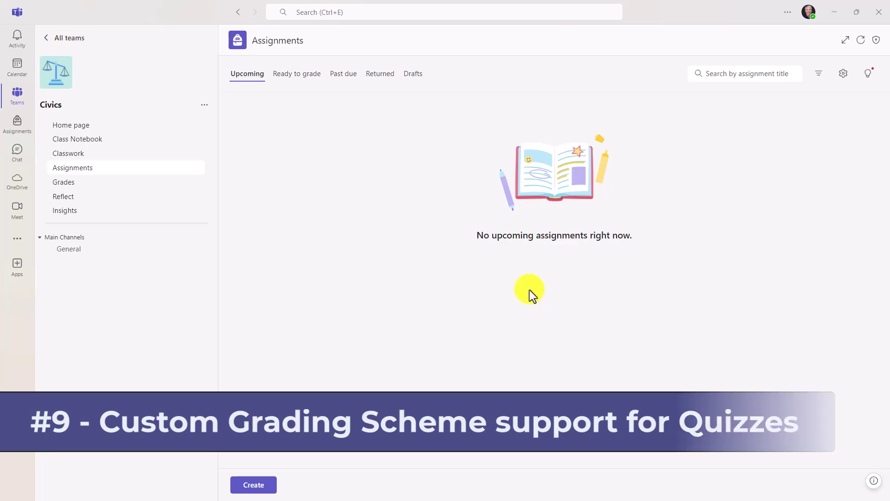
- In assignment settings, start and discard a new grading scheme, then show the draft assignments
click(843, 74)
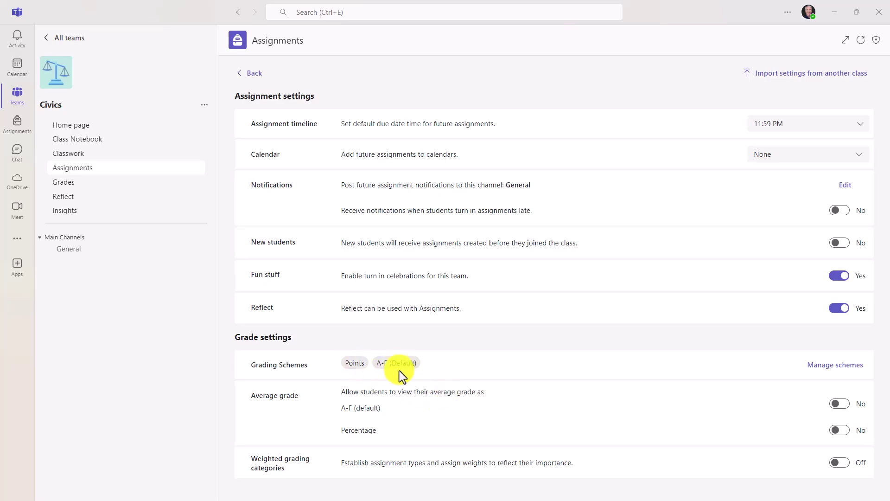
click(835, 366)
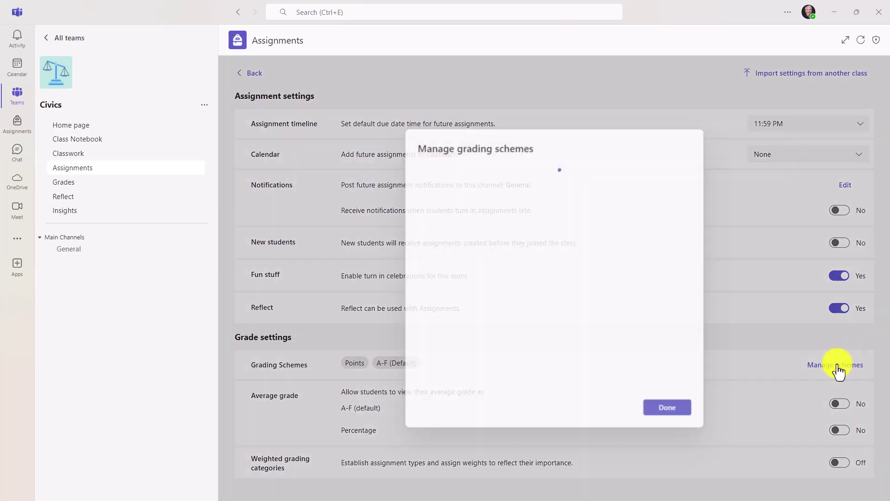
click(455, 168)
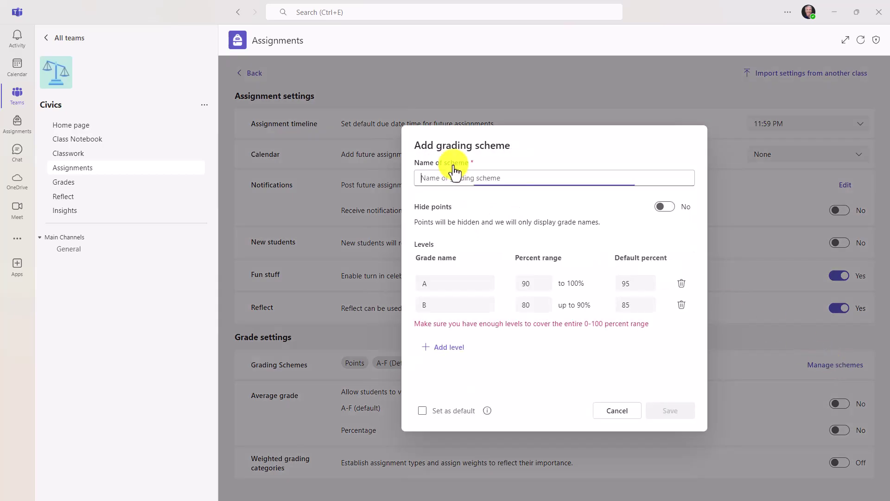
click(617, 411)
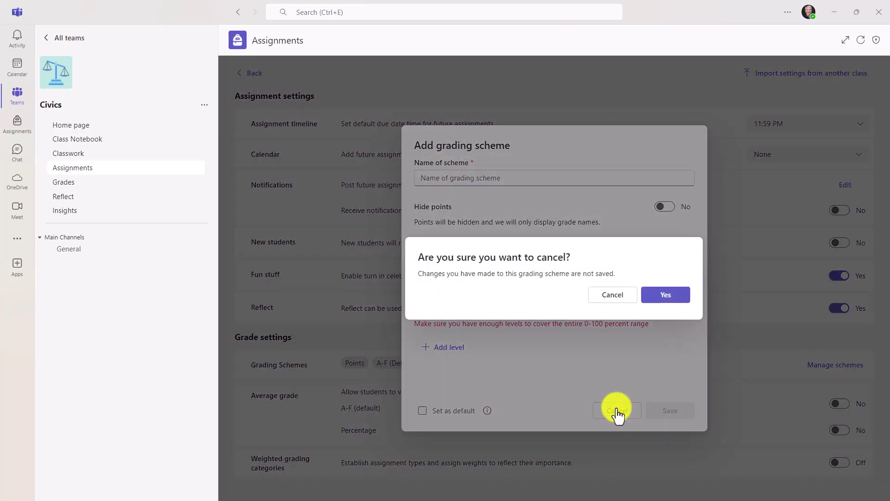
click(664, 295)
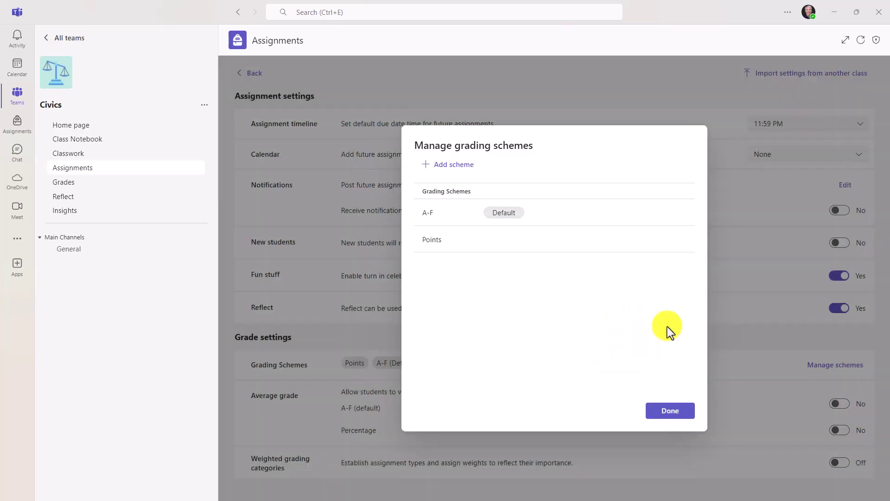
click(678, 414)
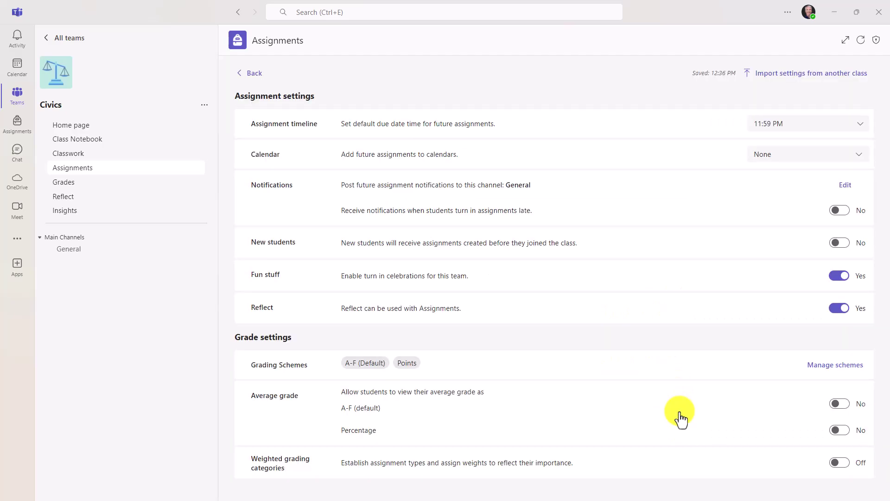
click(255, 74)
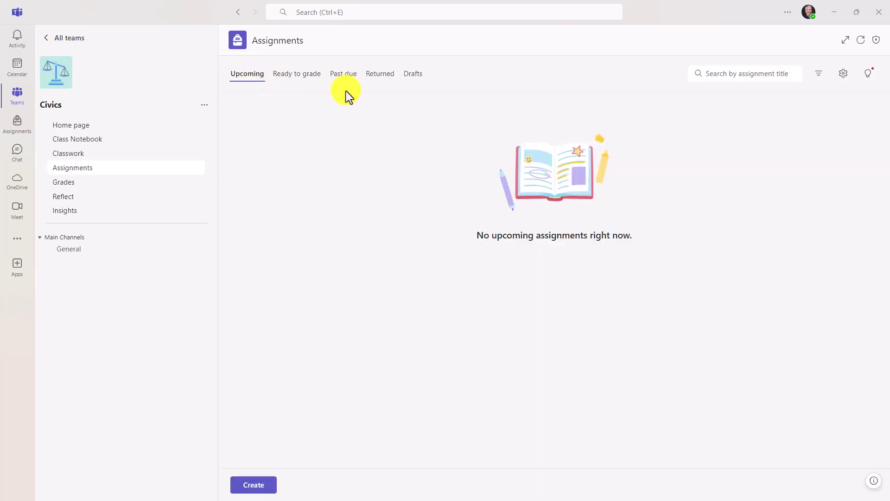
click(414, 78)
- Switch the Favorite colors quiz draft to the A-F grading scheme
click(325, 120)
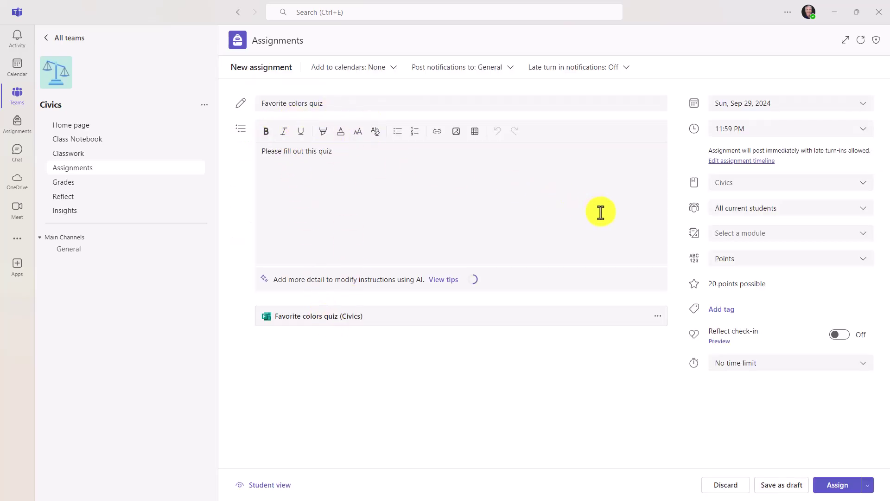
click(747, 266)
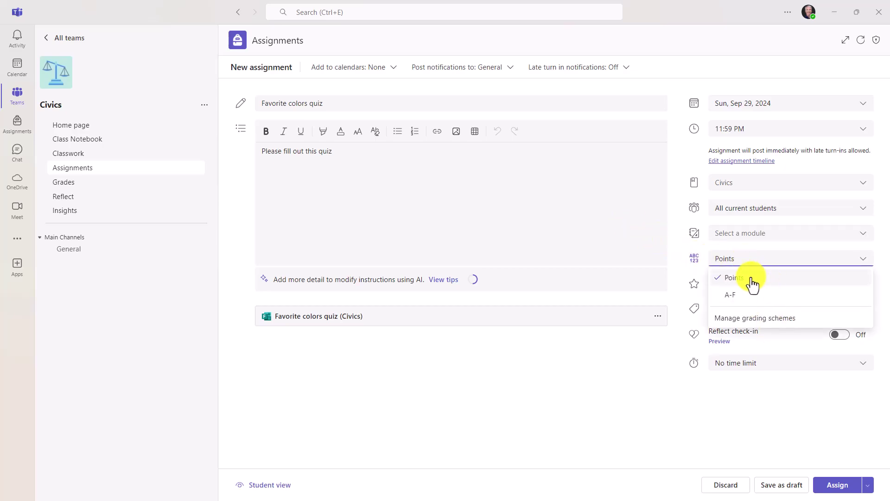
click(741, 299)
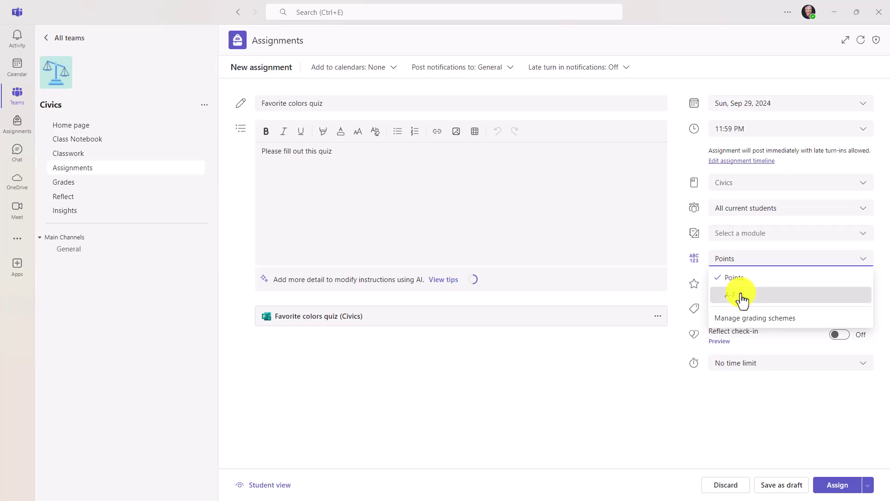
click(757, 257)
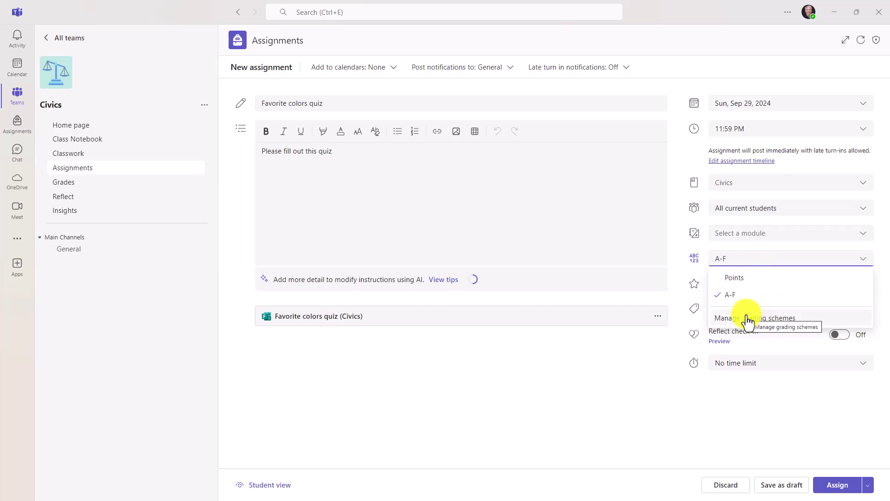
click(686, 241)
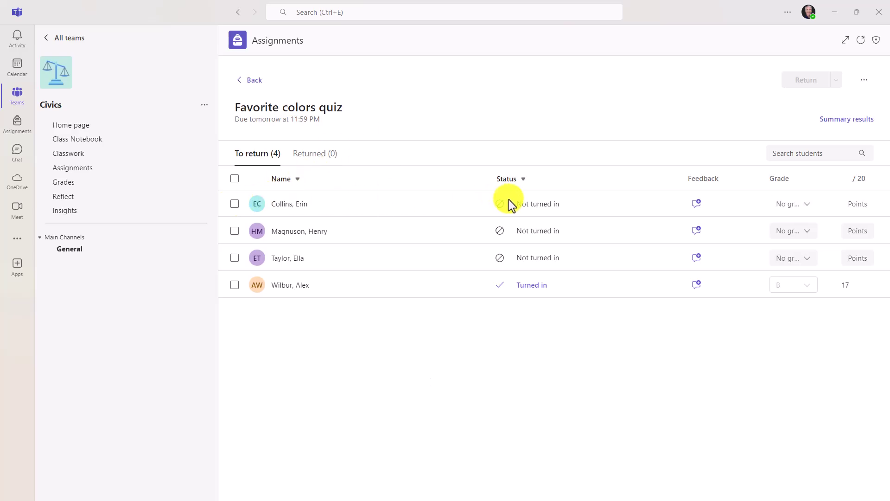
- Mark the first student's missing quiz submission as excused and return it
click(234, 204)
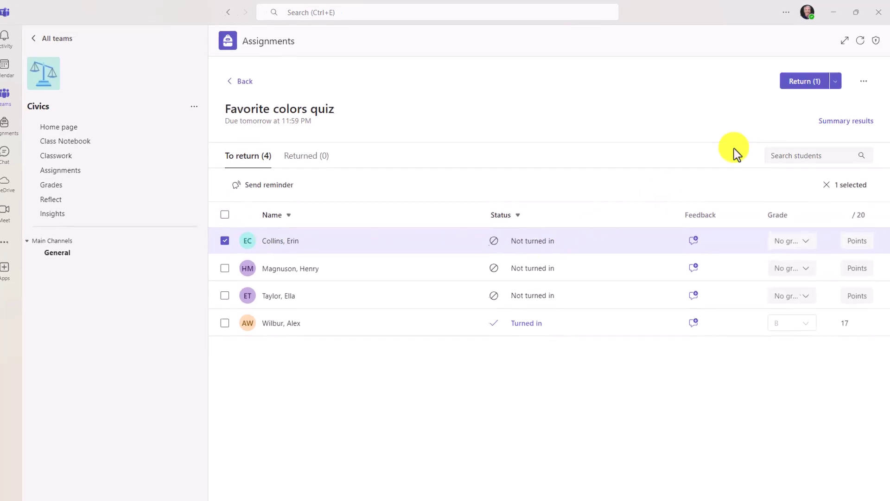
click(822, 102)
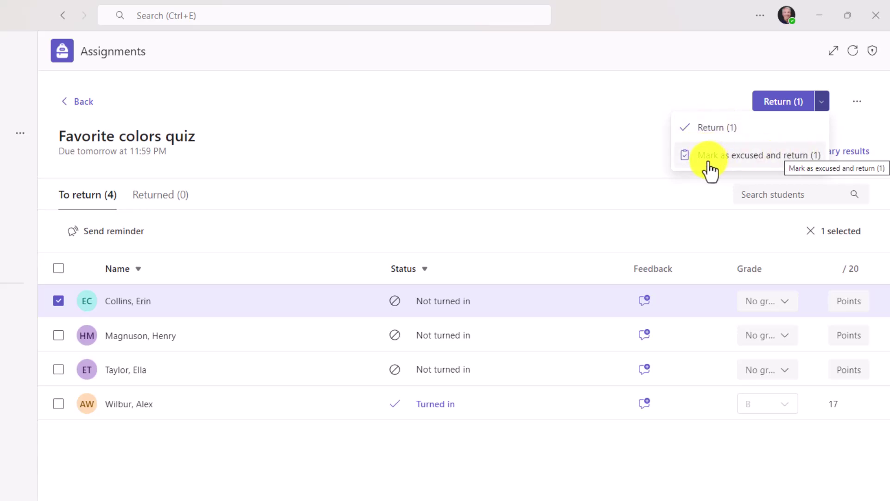
click(794, 160)
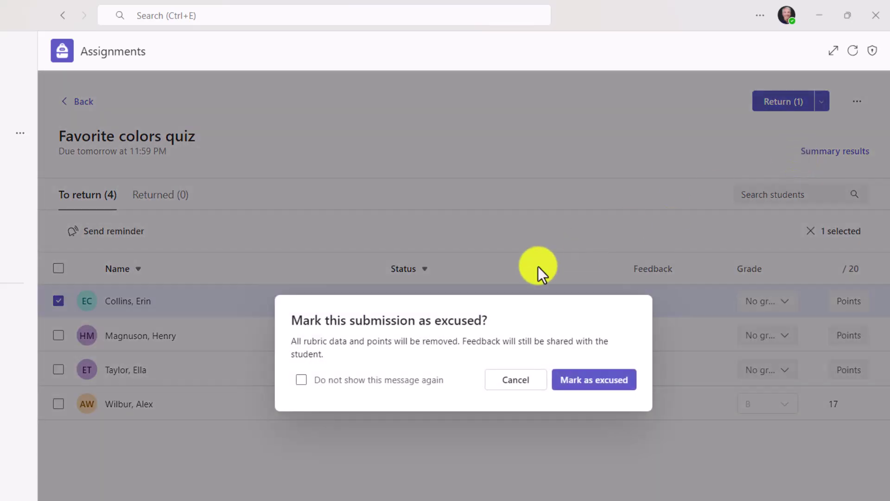
click(593, 379)
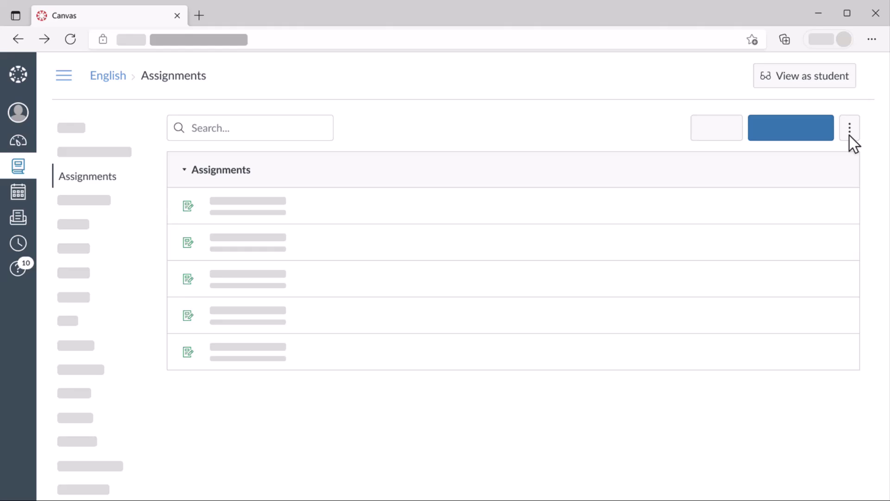
- Create a Reading Progress Teams assignment for the Geography of the Earth passage from Canvas
click(850, 136)
click(773, 213)
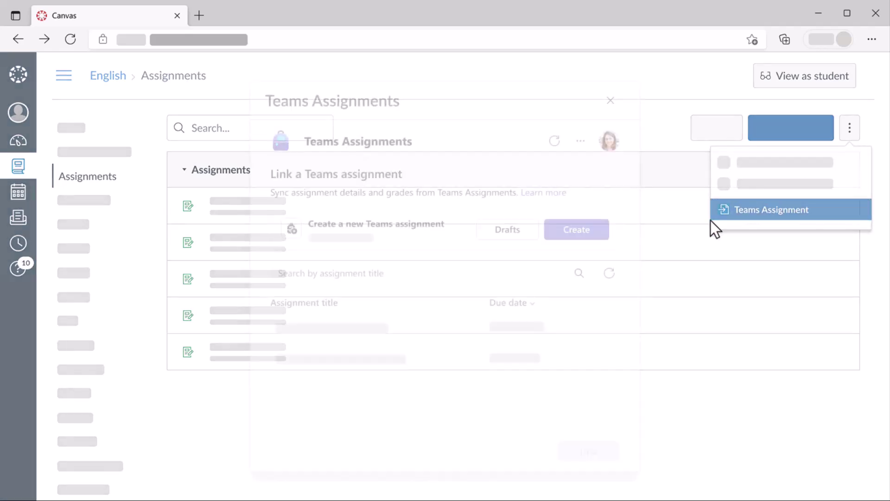
click(577, 235)
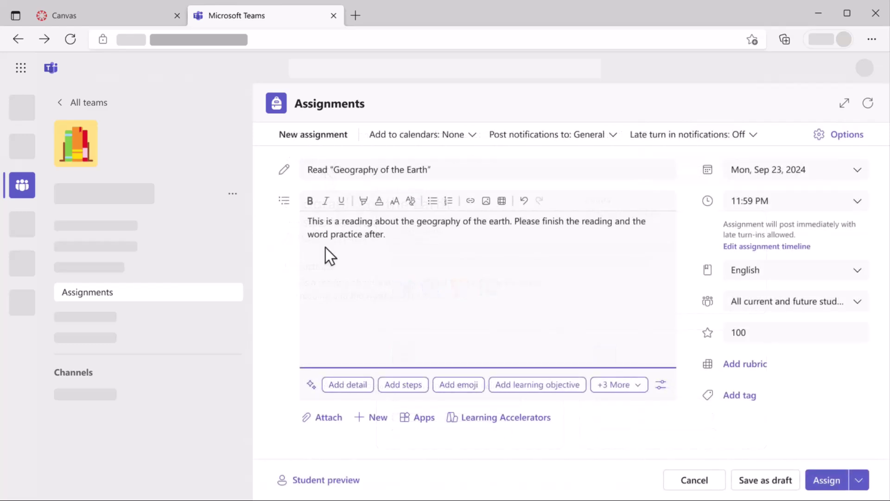
click(497, 419)
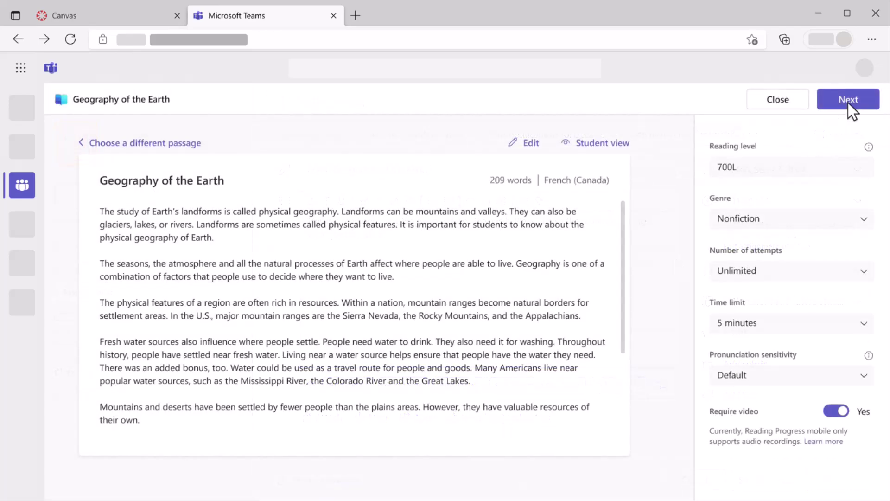
click(848, 101)
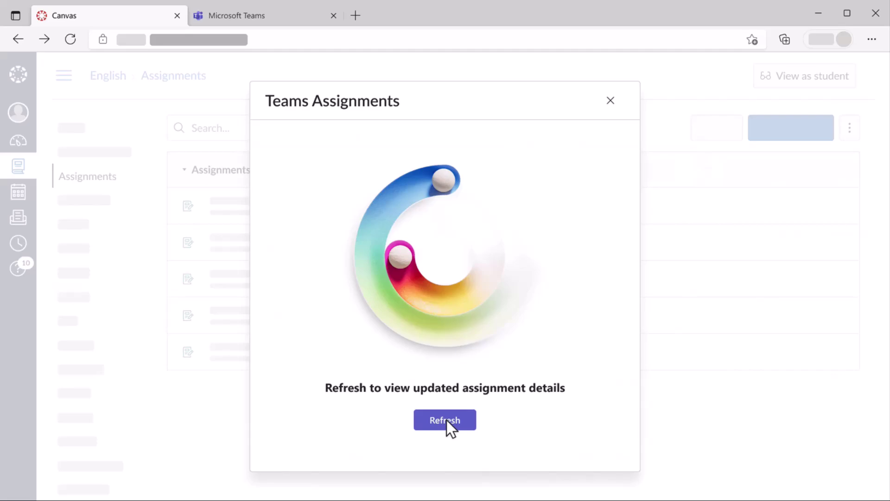
- Link the Read "Geography of the Earth" Teams assignment to the English course and open it
click(445, 420)
click(335, 333)
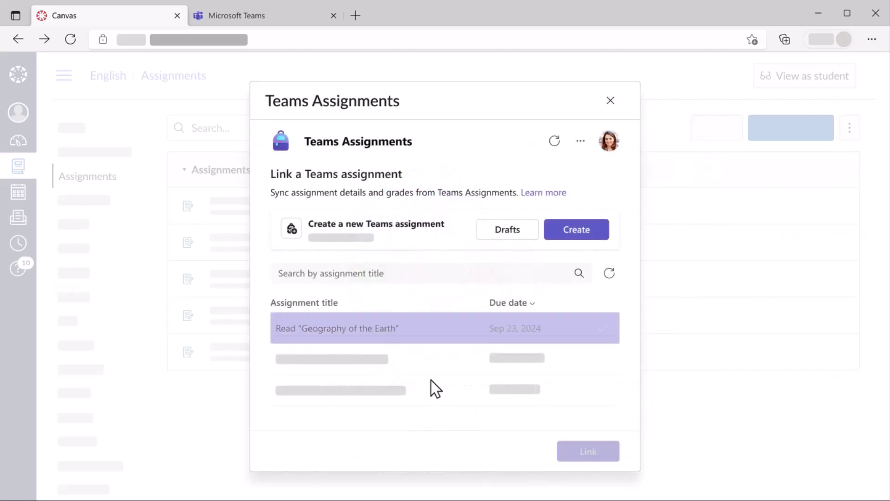
click(590, 458)
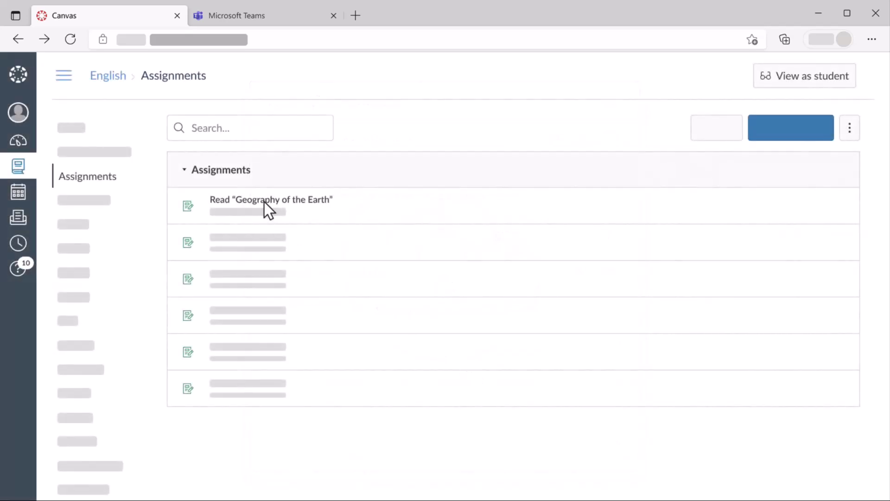
click(264, 201)
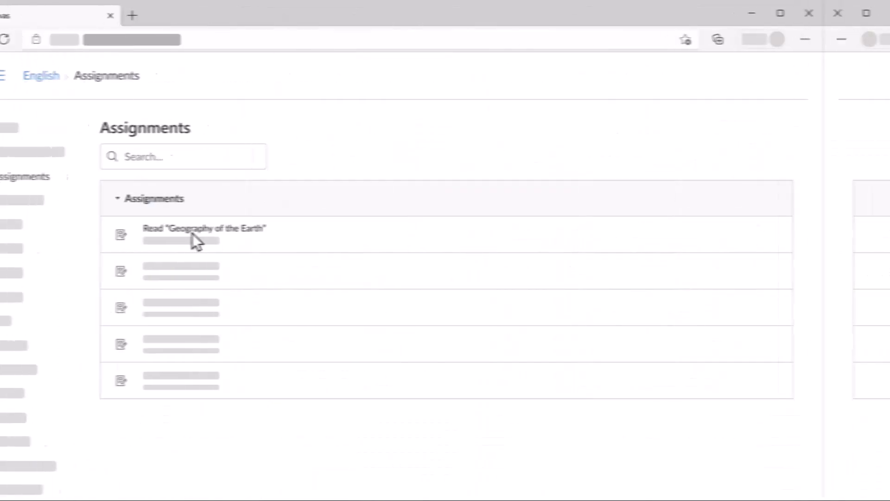
- Turn in the Geography of the Earth reading as a student in Teams, then refresh Canvas
click(258, 233)
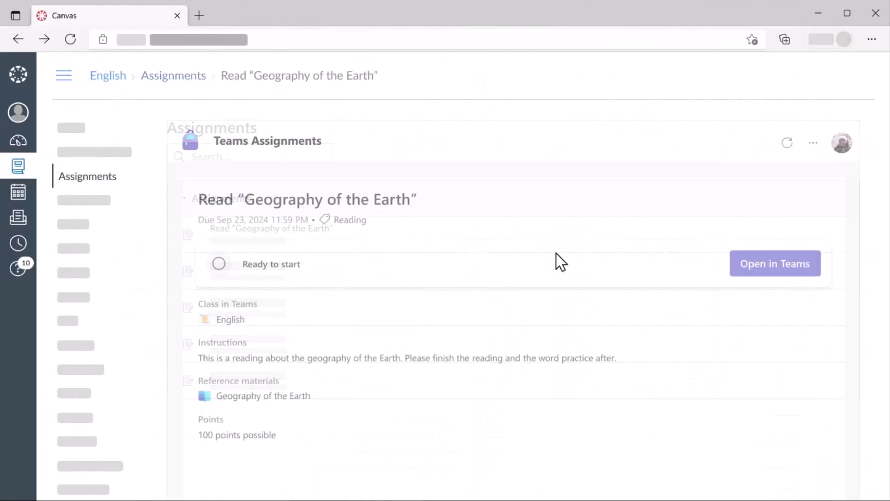
click(777, 268)
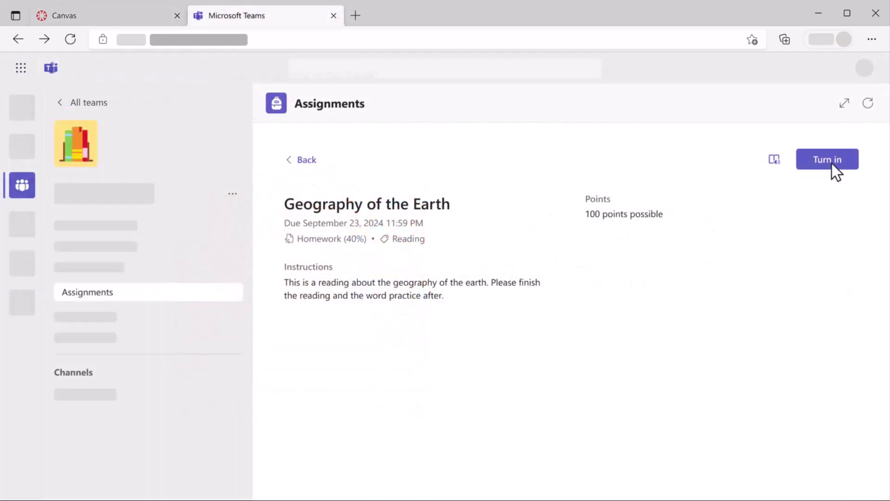
click(832, 163)
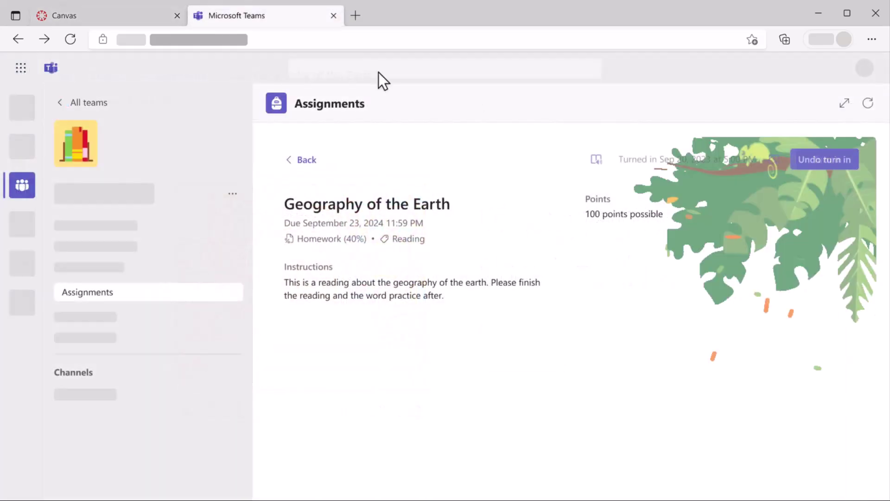
click(89, 14)
click(446, 420)
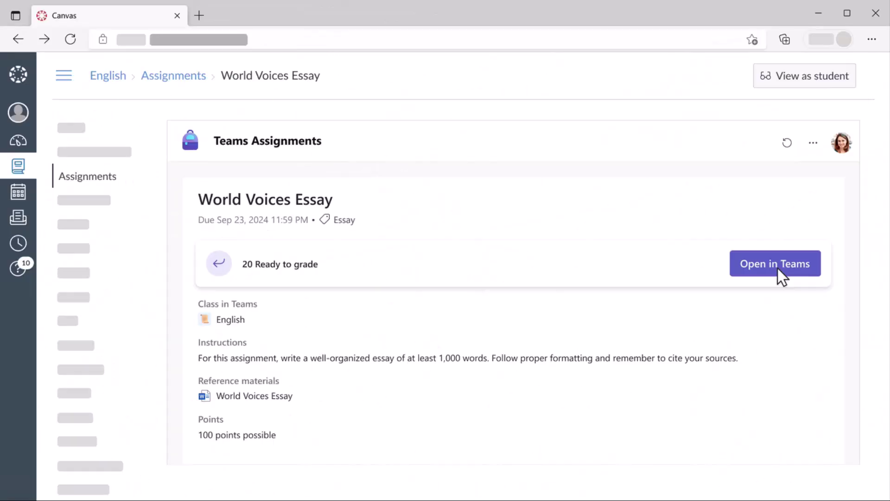
- Grade a student's World Voices Essay with pasted feedback and 100 points, then return it
click(777, 271)
click(516, 391)
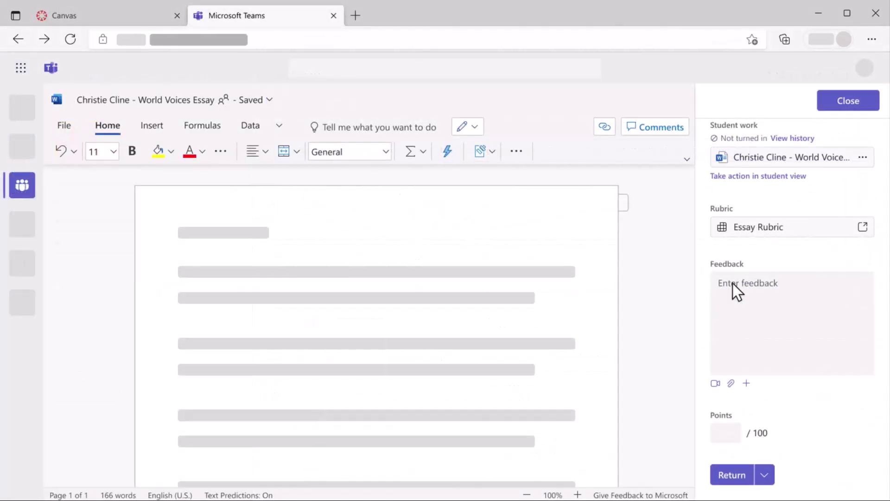
click(733, 283)
key(ctrl+v)
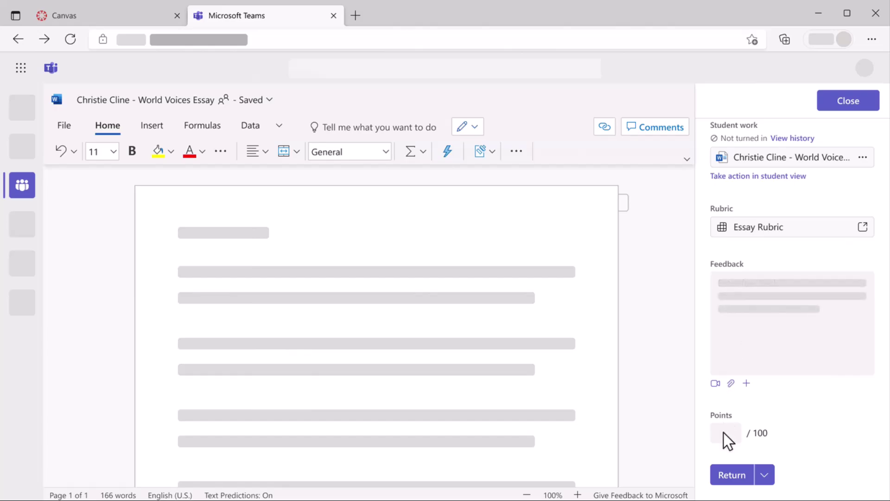
click(723, 432)
text(100)
click(732, 475)
- Refresh the essay status in Canvas and open the English course gradebook
click(71, 14)
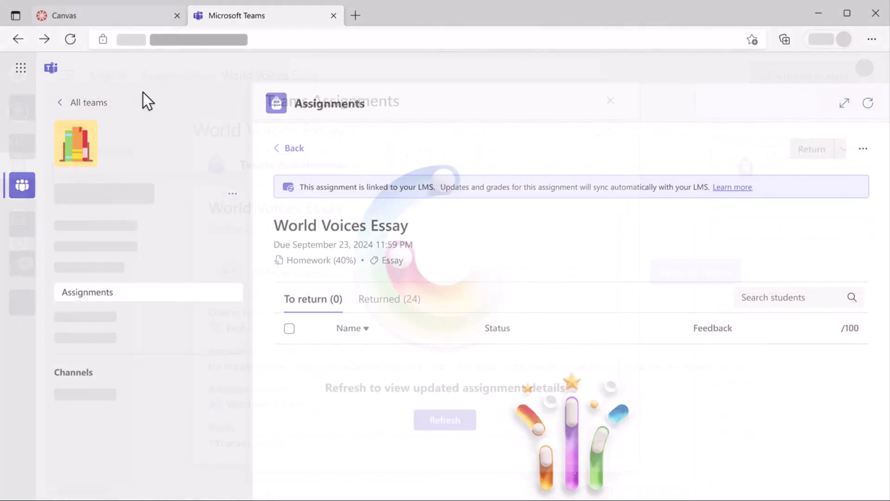
click(445, 420)
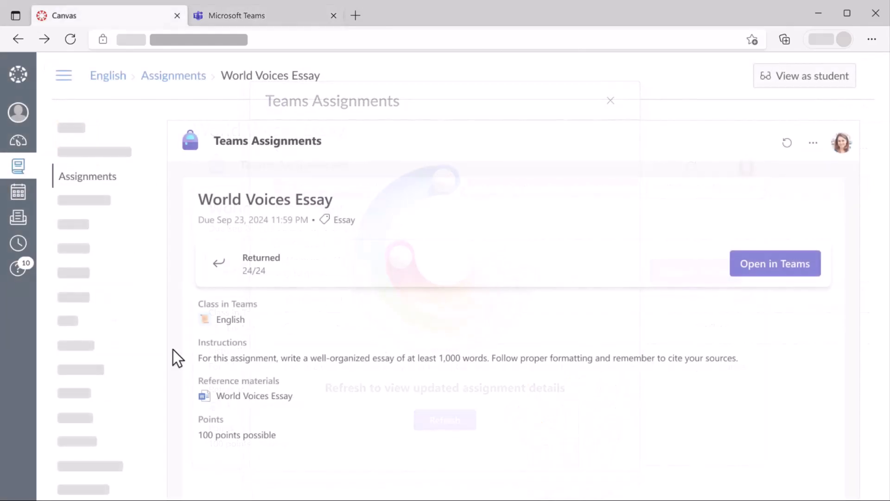
click(67, 322)
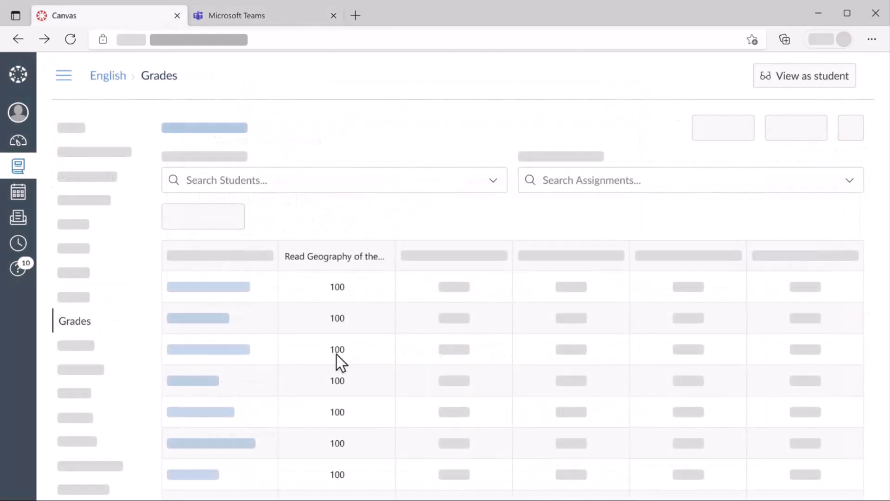